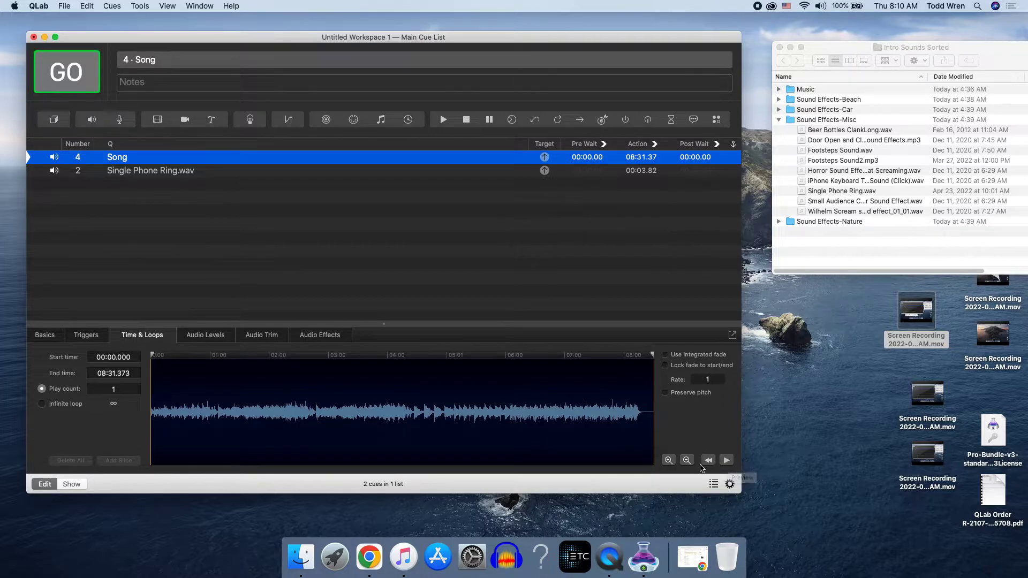
# - Preview the opening seconds of the Song cue, pause it, and reset the cue
pyautogui.click(727, 461)
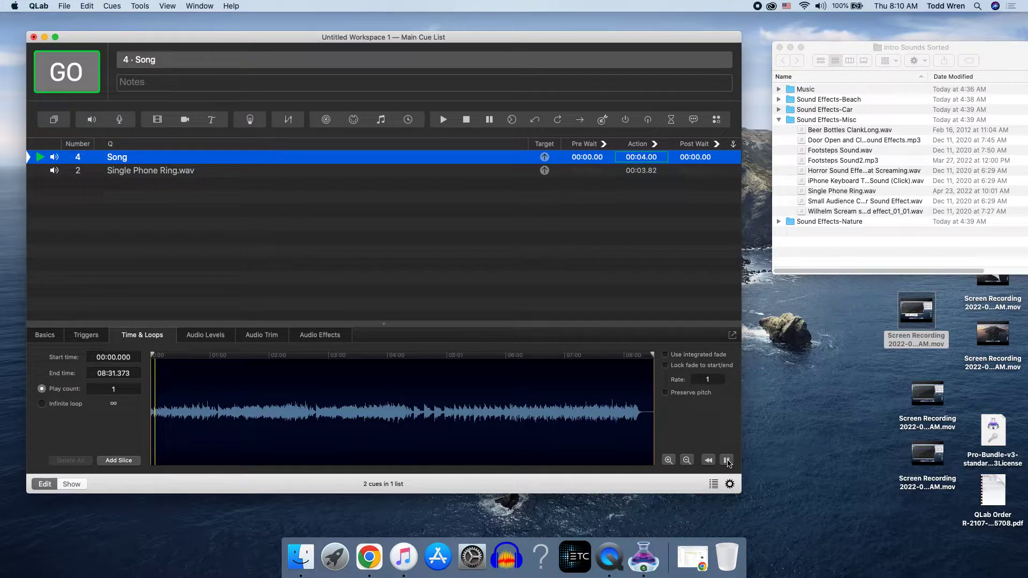
pyautogui.click(726, 461)
pyautogui.click(726, 461)
pyautogui.click(726, 462)
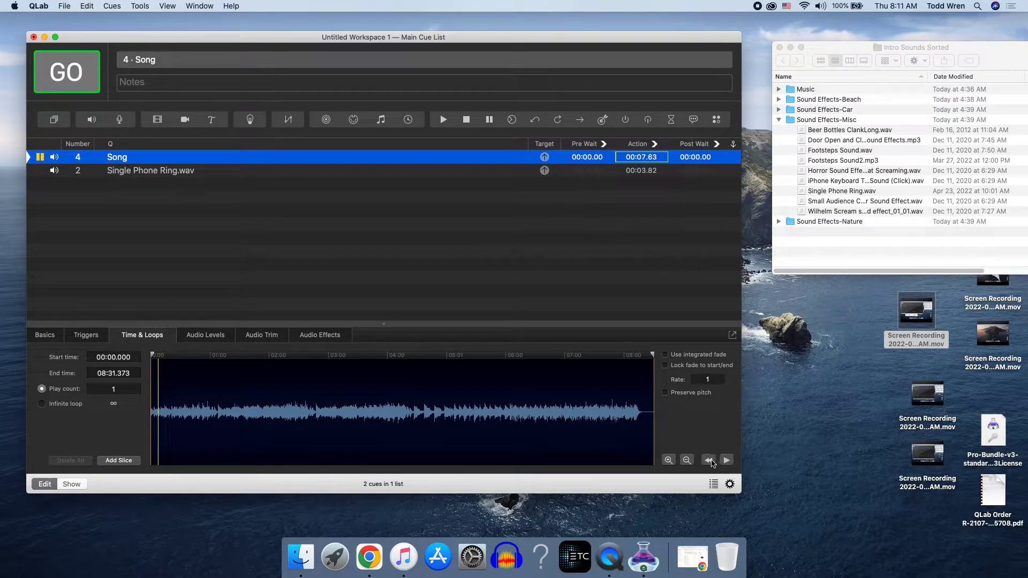
pyautogui.click(711, 459)
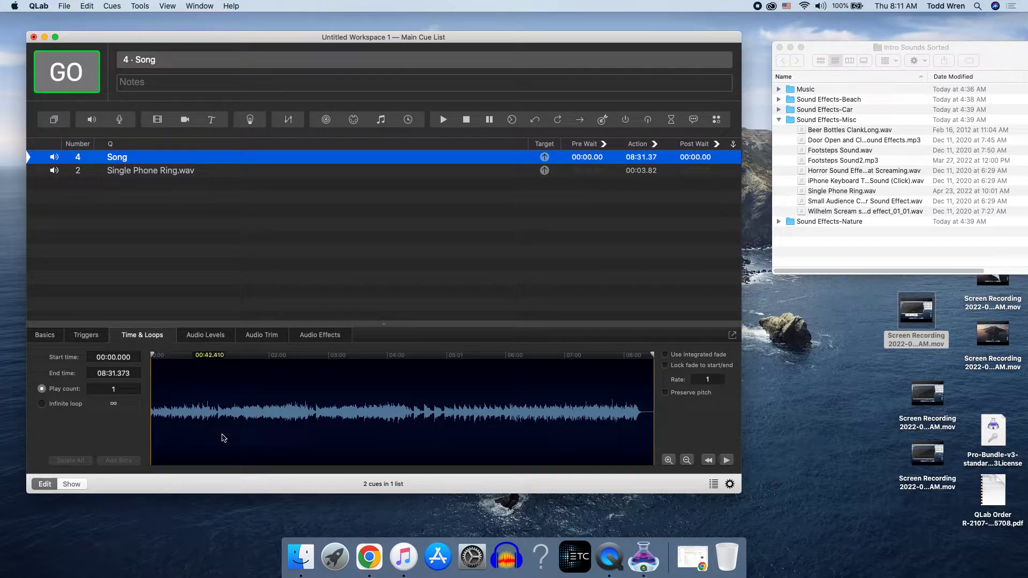
# - Enlarge the beginning of the Song cue's waveform, preview the cue from its start, and reset it
pyautogui.click(668, 459)
pyautogui.click(668, 459)
pyautogui.click(668, 459)
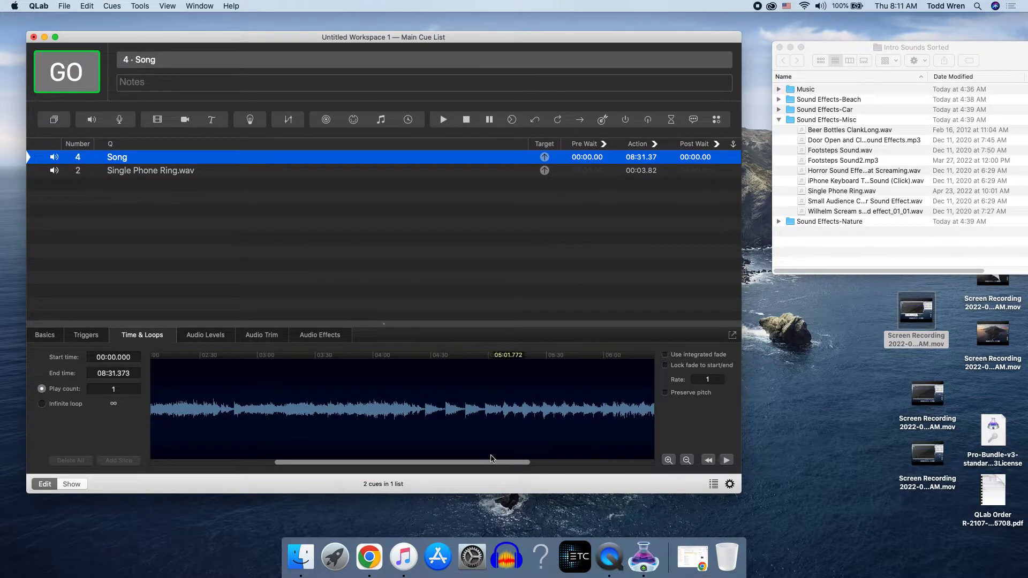
pyautogui.moveTo(473, 467); pyautogui.dragTo(329, 469)
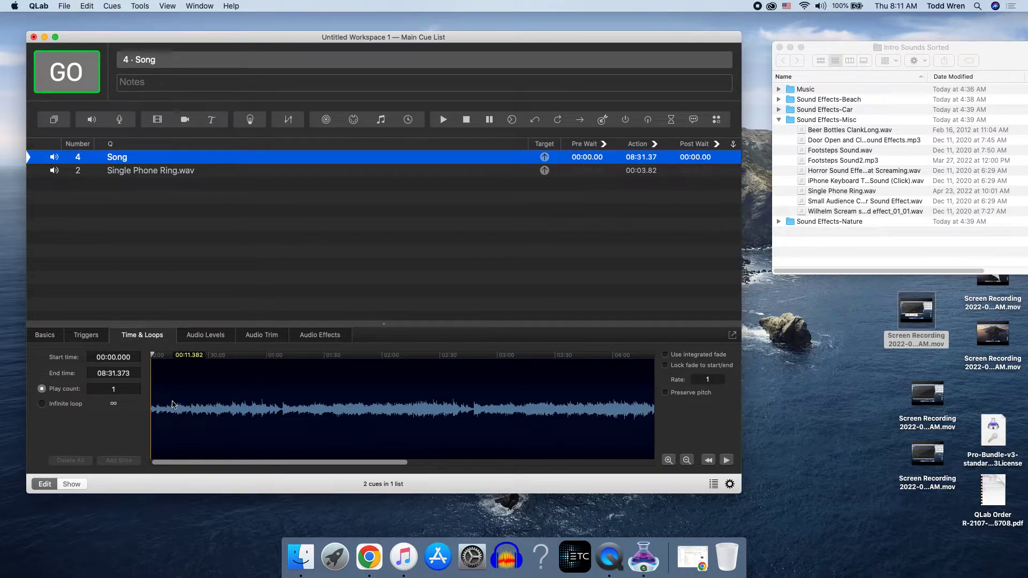
pyautogui.click(726, 460)
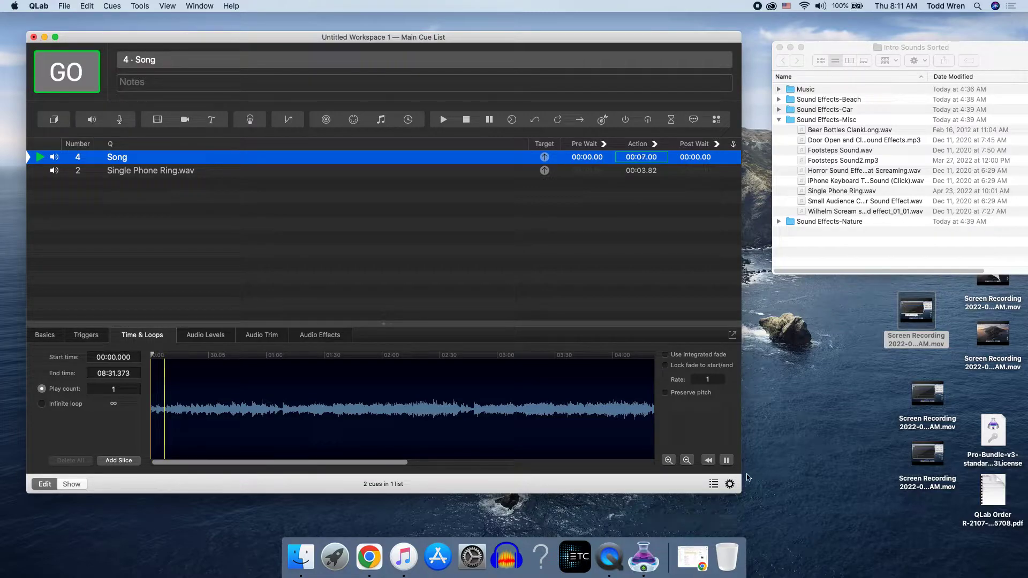
pyautogui.click(708, 461)
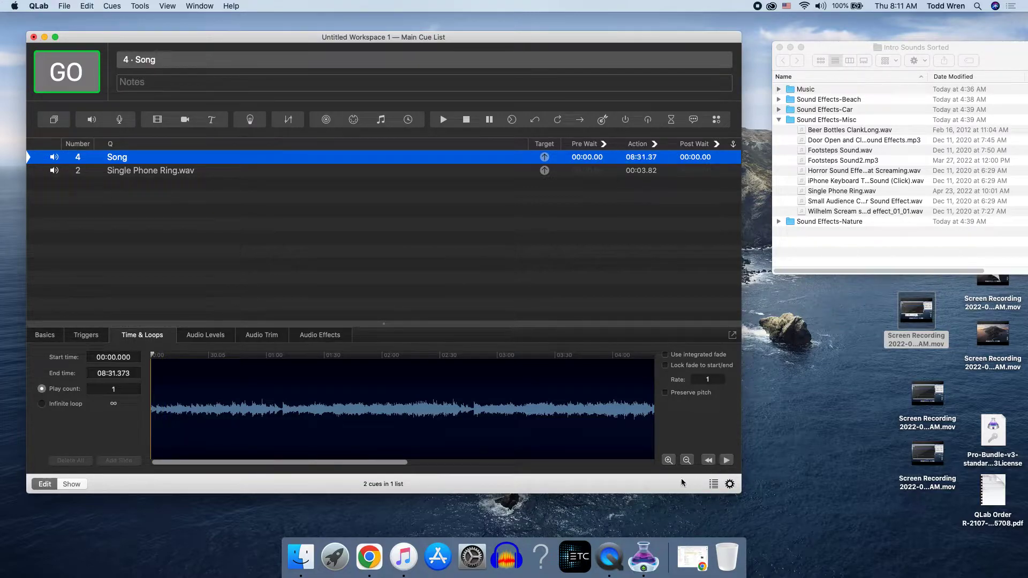
# - Try to preview the Song cue from about 01:05 on the waveform, and reset the cue
pyautogui.click(275, 401)
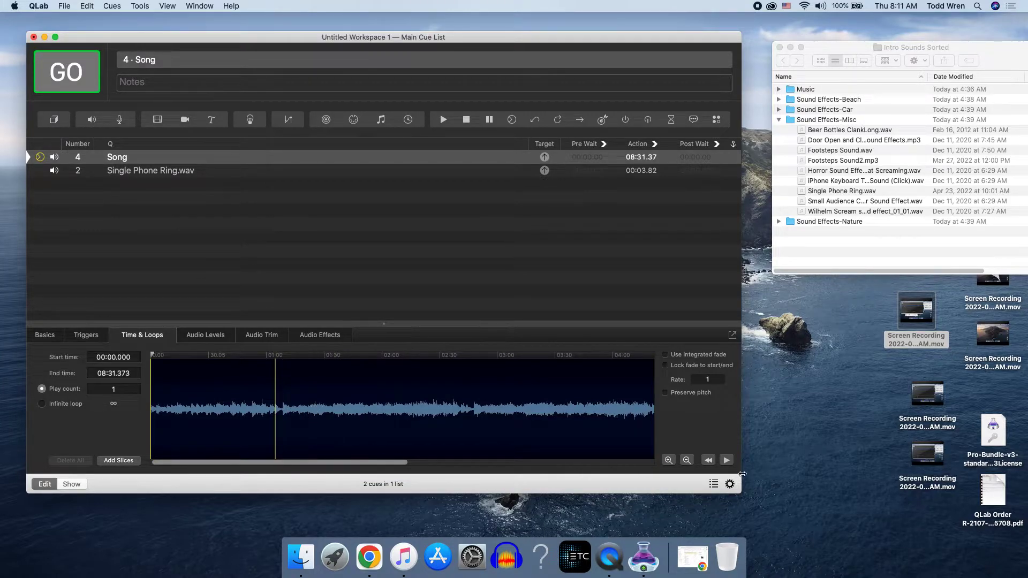
pyautogui.click(726, 460)
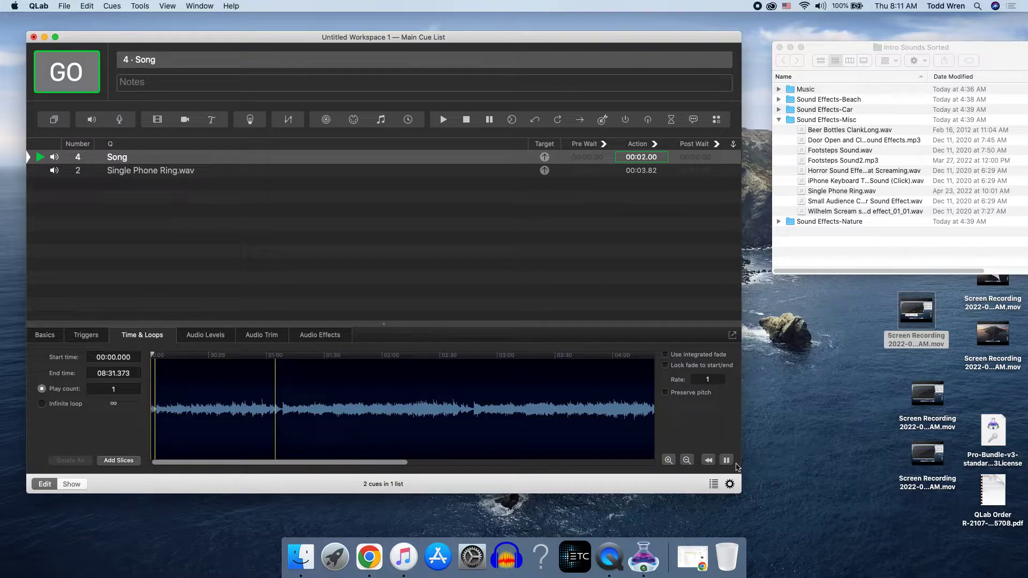
pyautogui.click(712, 461)
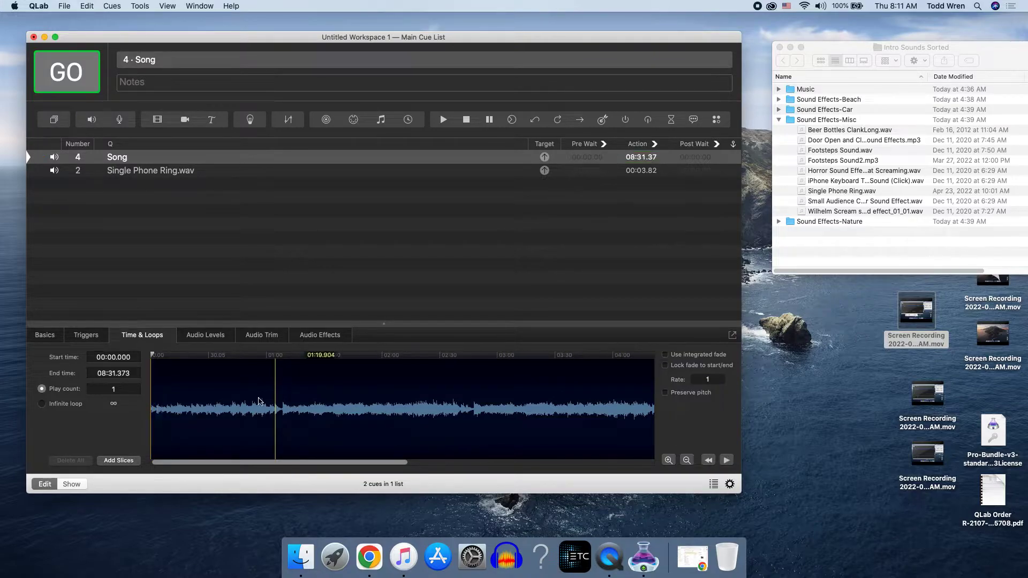
# - Preview the Song cue from about 01:06 and again from about 01:03, pausing after each listen
pyautogui.click(278, 405)
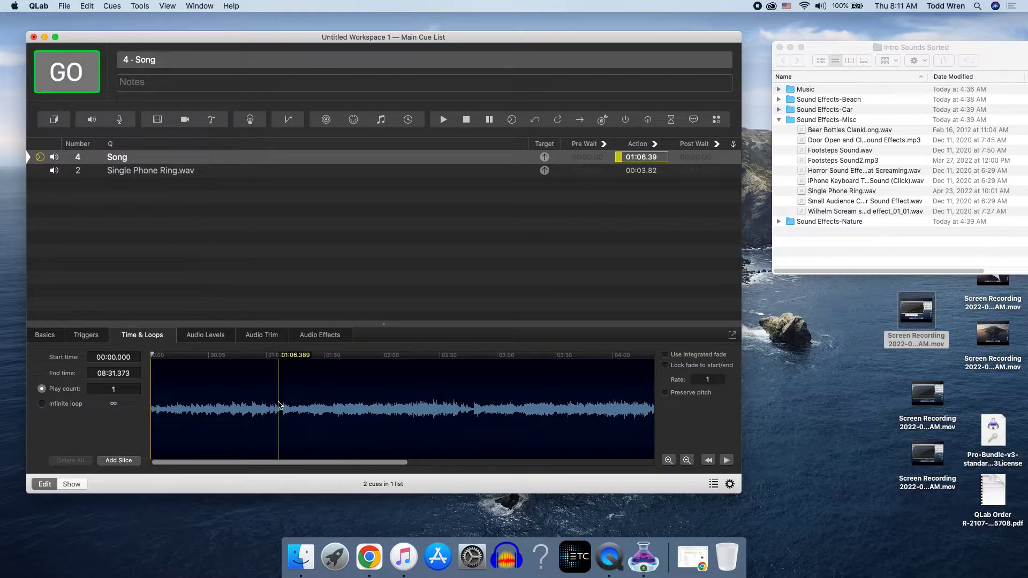
pyautogui.click(729, 461)
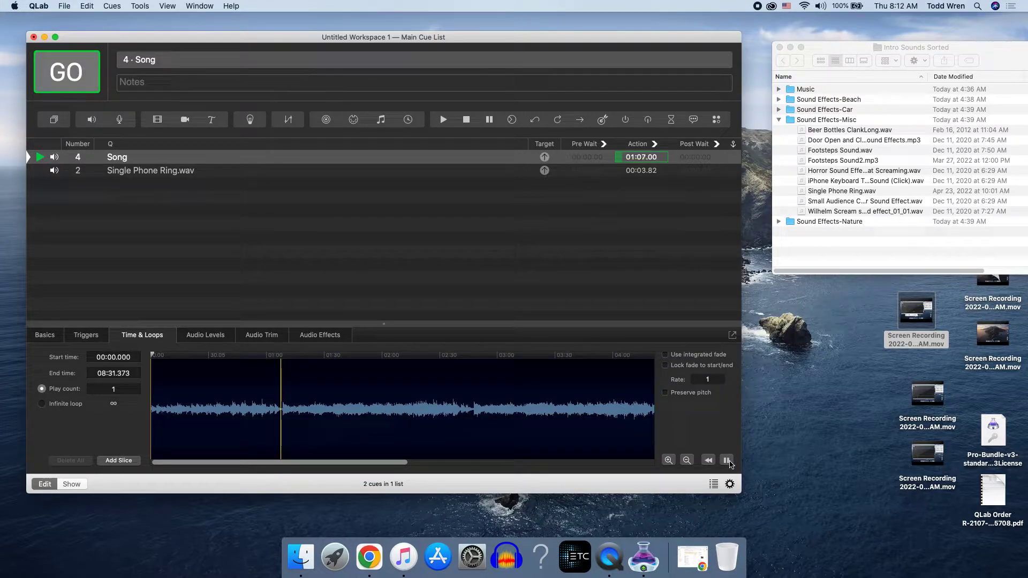
pyautogui.click(721, 463)
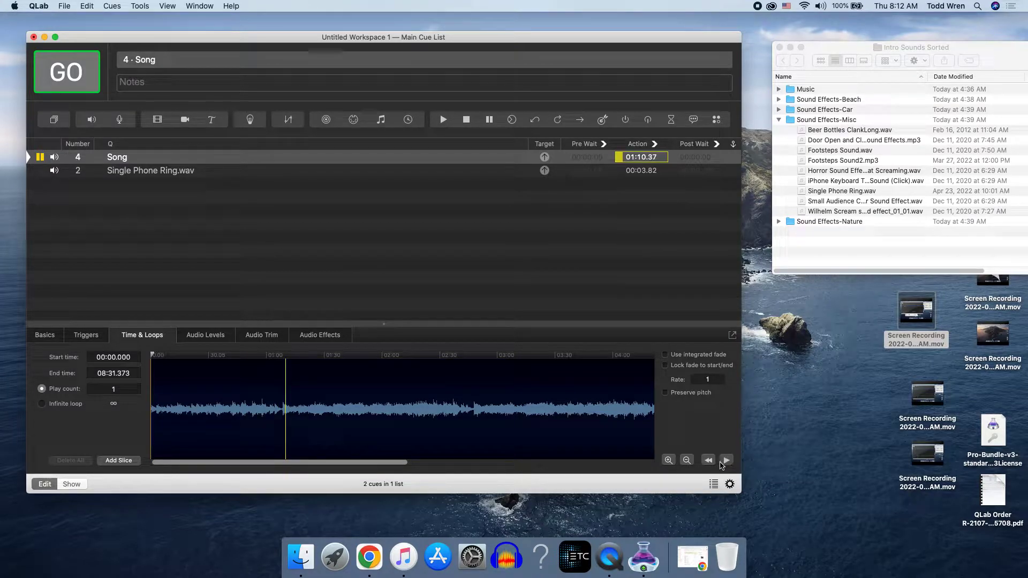
pyautogui.click(272, 401)
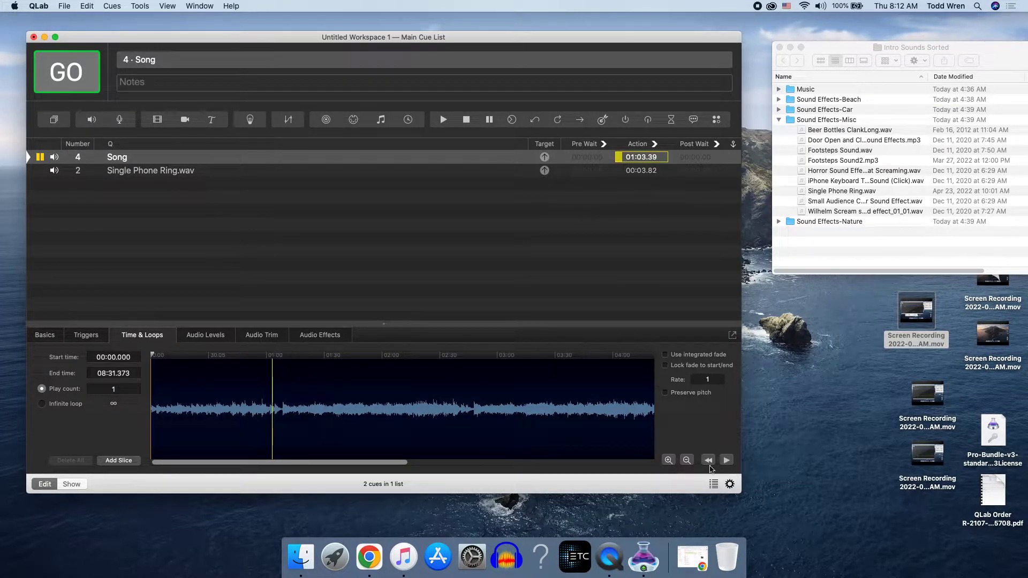
pyautogui.click(726, 462)
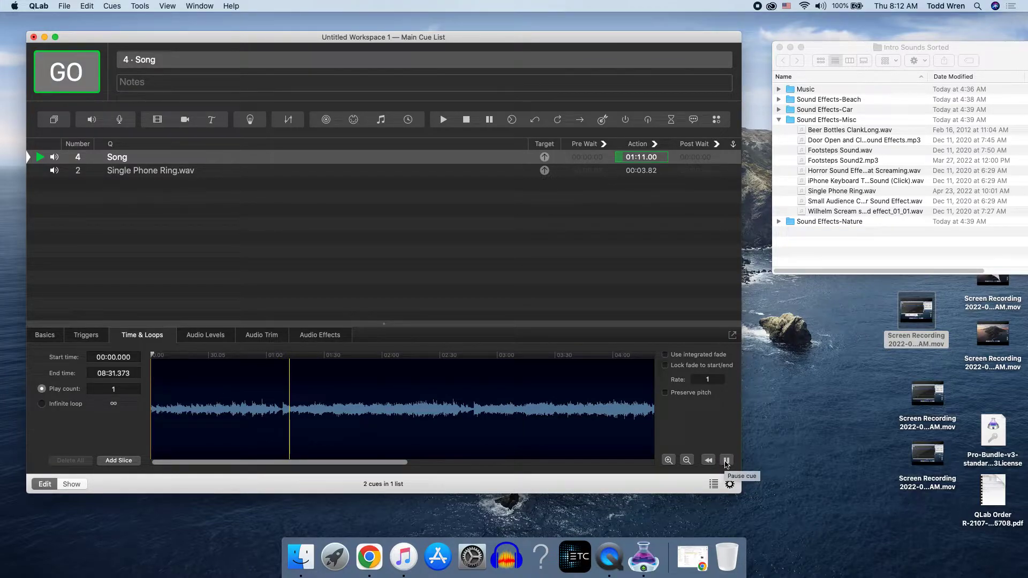
pyautogui.click(727, 461)
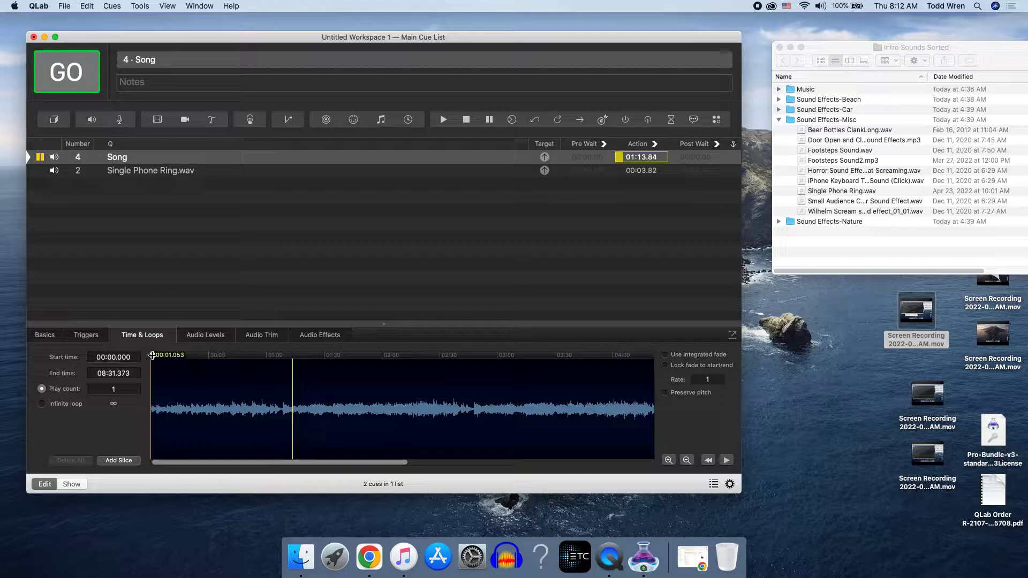
# - Move the Song cue's start marker to about 01:08.056, preview the trimmed opening, and reset the cue
pyautogui.moveTo(152, 355); pyautogui.dragTo(280, 357)
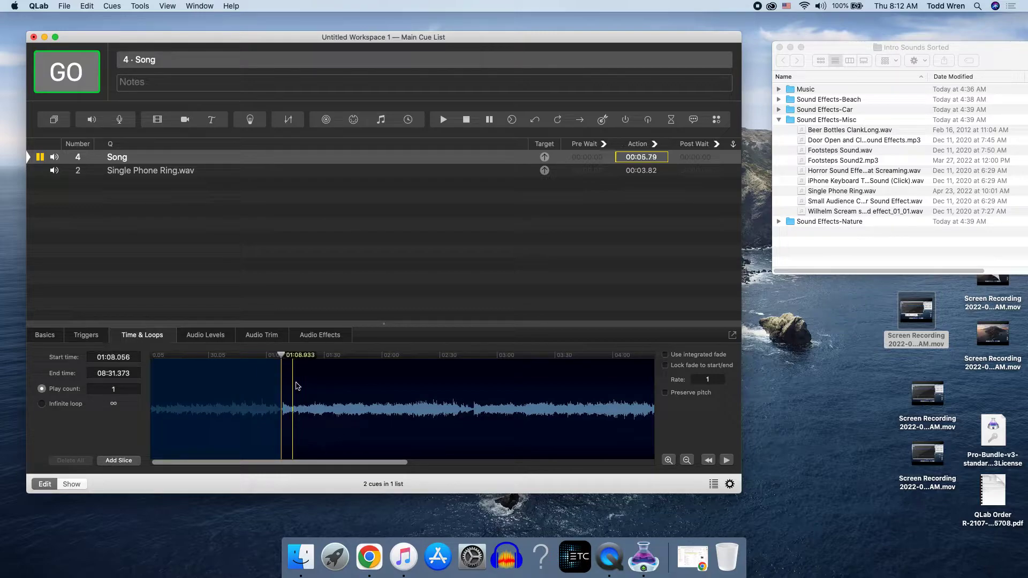
pyautogui.click(708, 461)
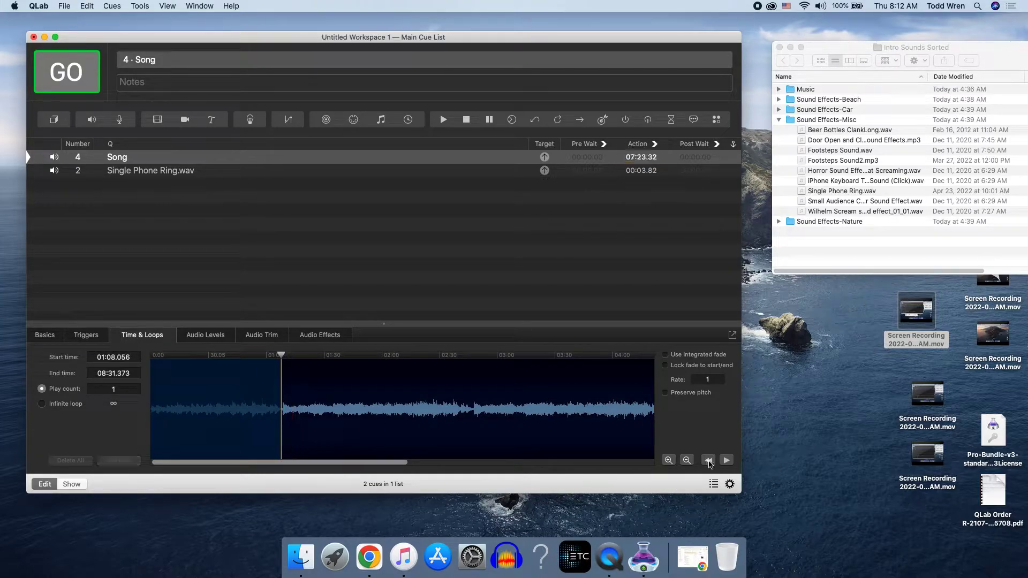
pyautogui.click(725, 461)
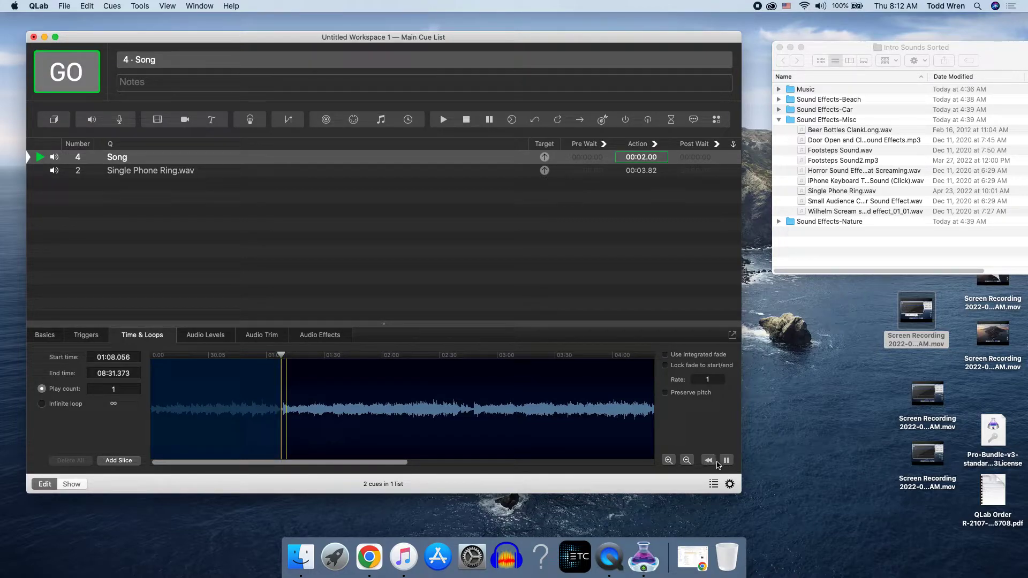
pyautogui.click(707, 461)
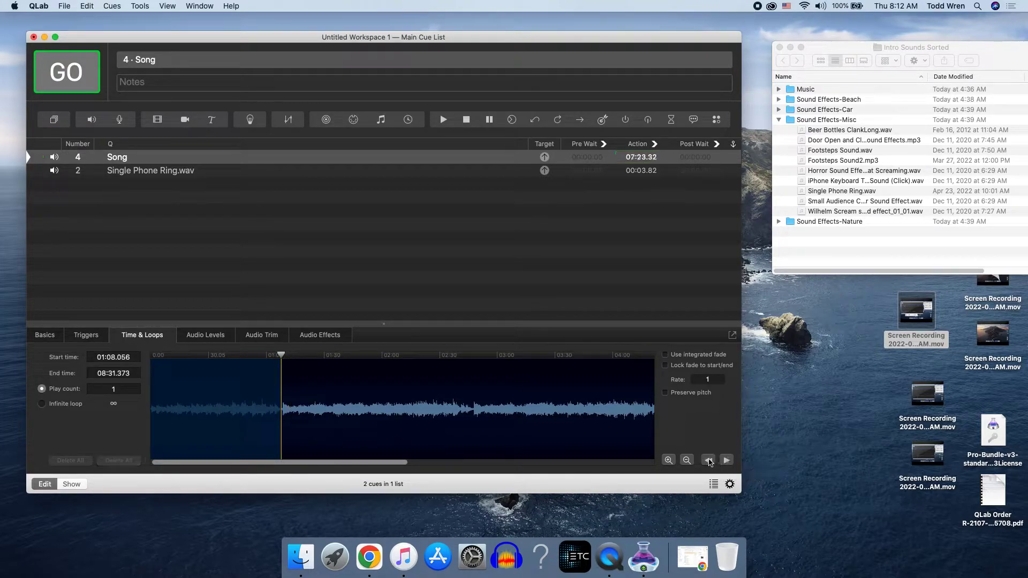
# - Nudge the Song cue's start marker to about 01:08.659, preview the new opening, and pause it
pyautogui.moveTo(281, 355); pyautogui.dragTo(282, 355)
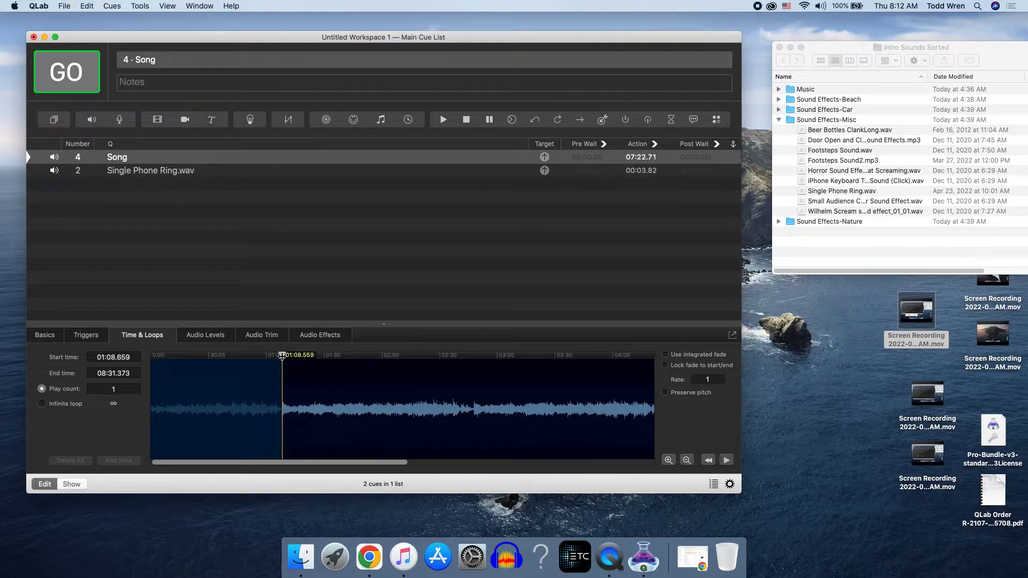
pyautogui.click(726, 460)
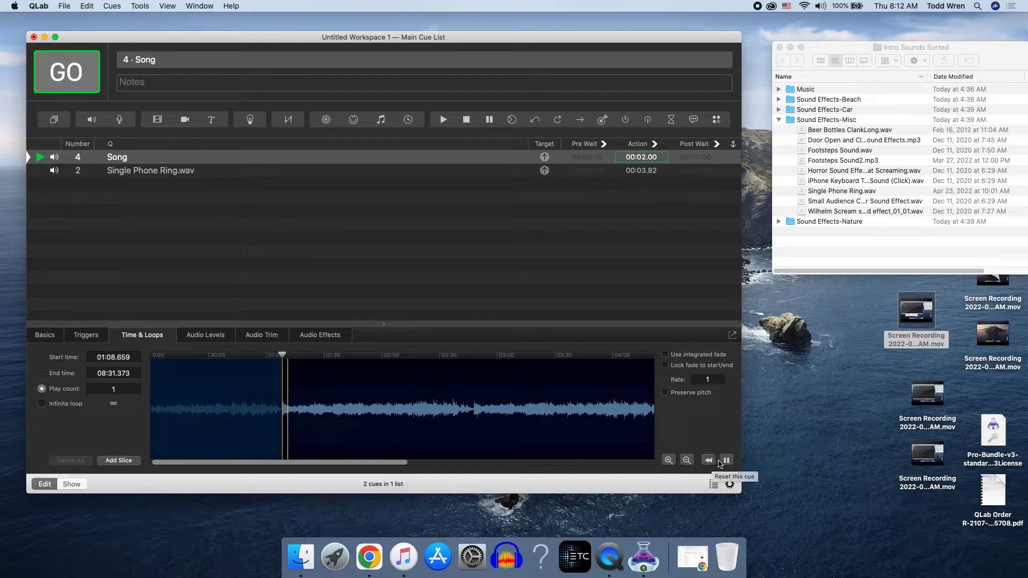
pyautogui.click(726, 460)
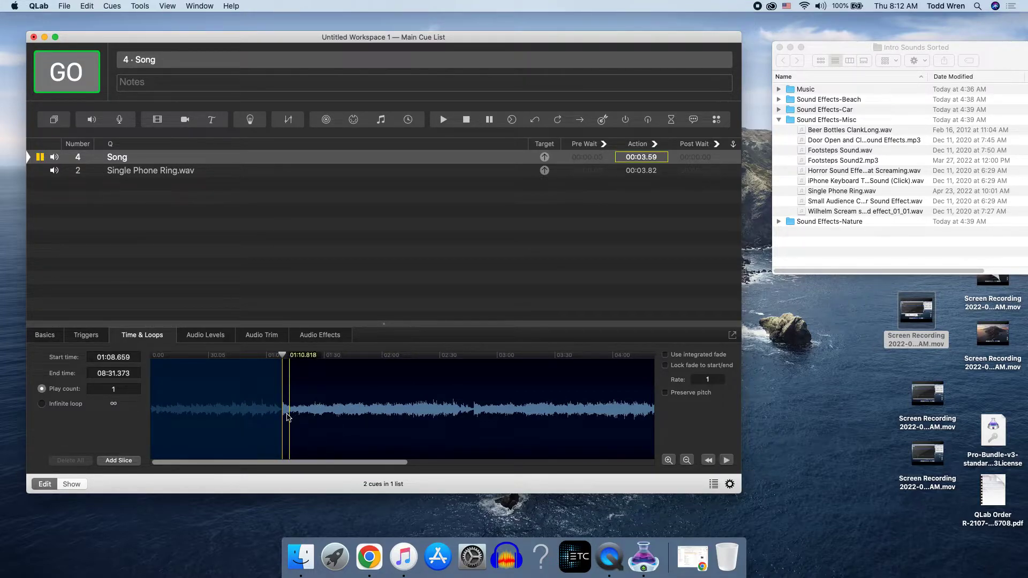
# - Move the Song cue's playhead to several waveform positions, ending about 8.65 seconds after the start marker
pyautogui.click(326, 413)
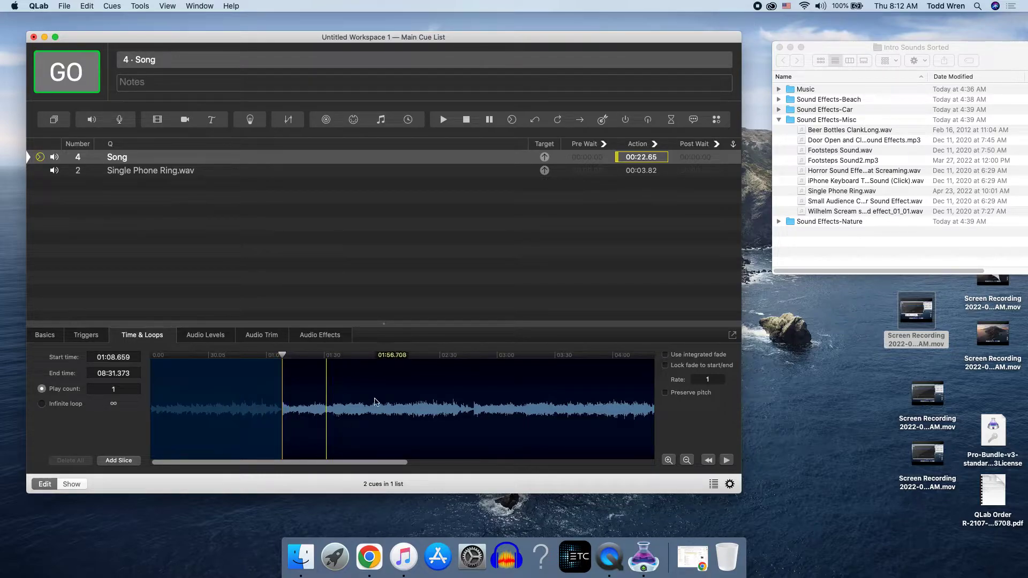
pyautogui.click(459, 415)
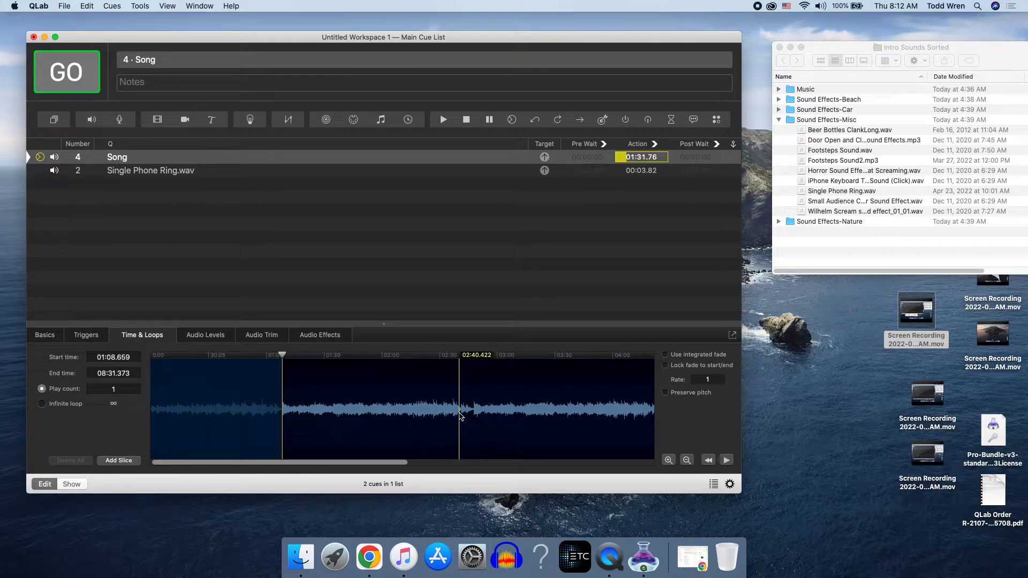
pyautogui.click(299, 415)
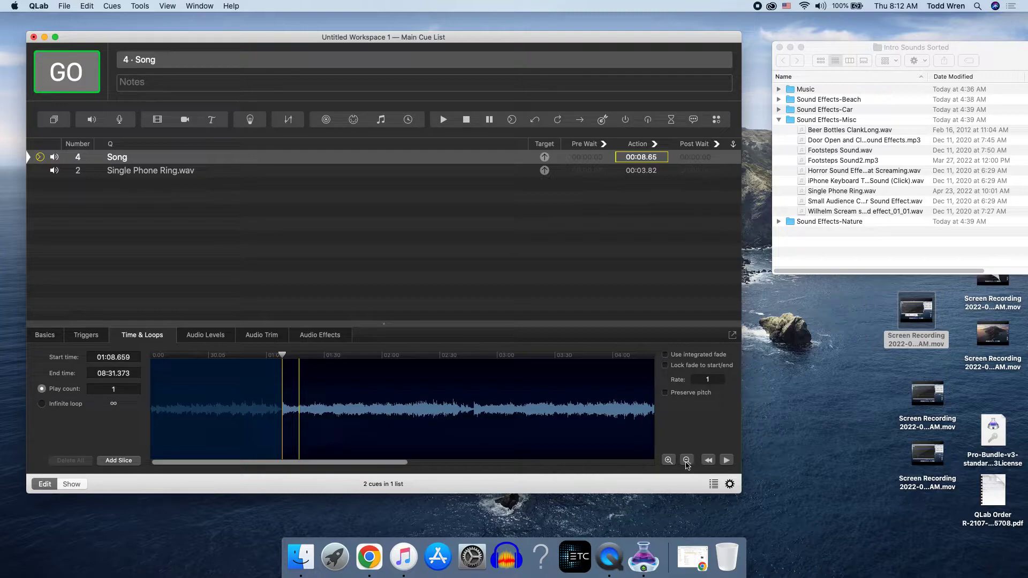
# - Fine-tune the Song cue's start marker to about 01:08.839, just before the music comes in on the magnified waveform
pyautogui.click(668, 460)
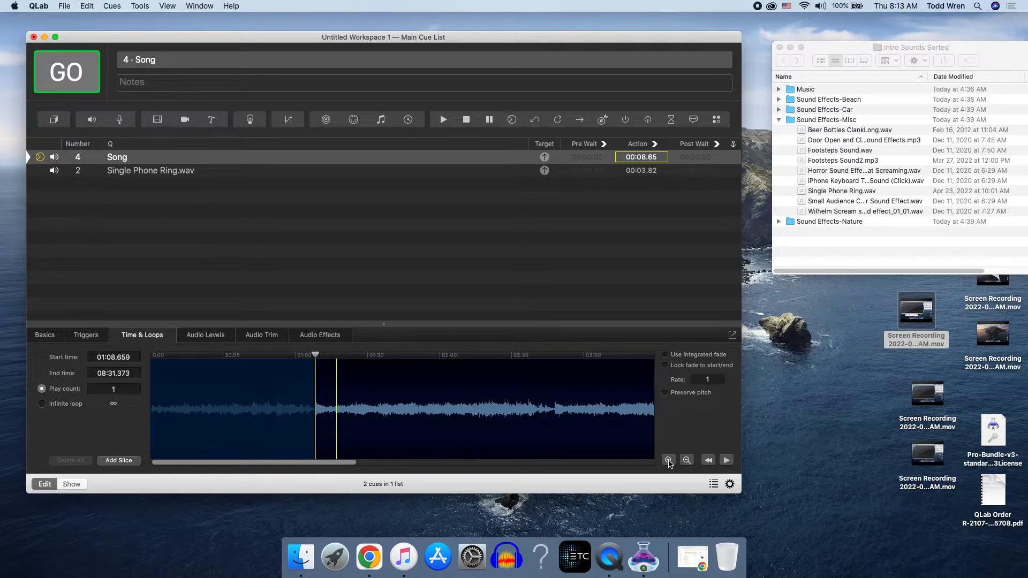
pyautogui.click(668, 460)
pyautogui.click(668, 460)
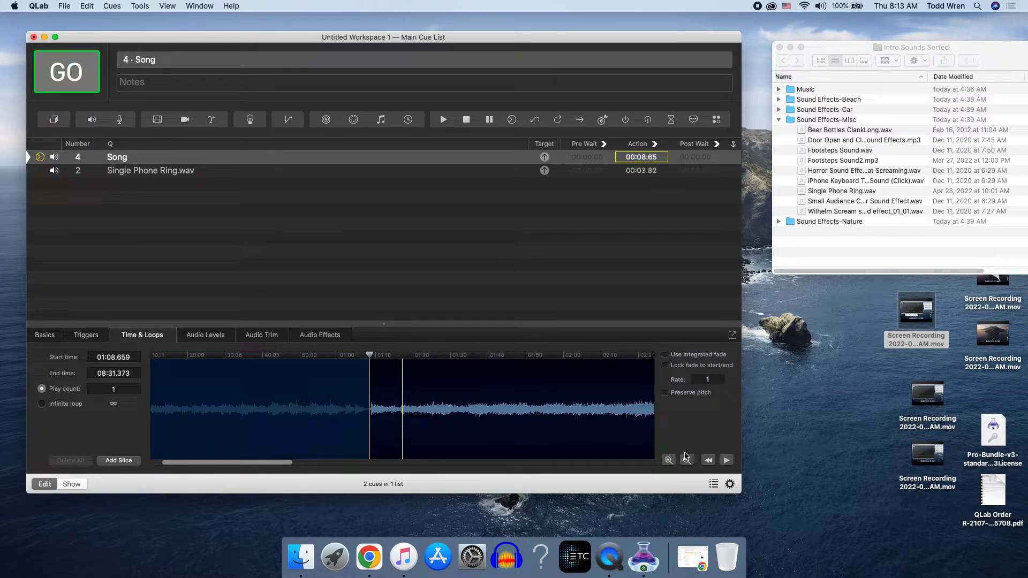
pyautogui.click(668, 461)
pyautogui.click(668, 460)
pyautogui.click(668, 461)
pyautogui.click(668, 460)
pyautogui.click(668, 460)
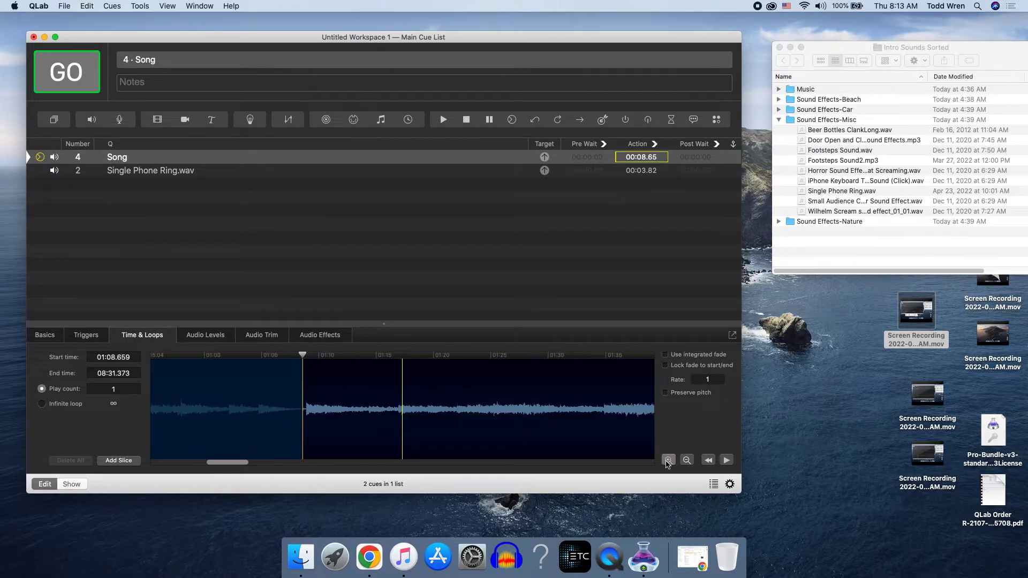
pyautogui.click(668, 460)
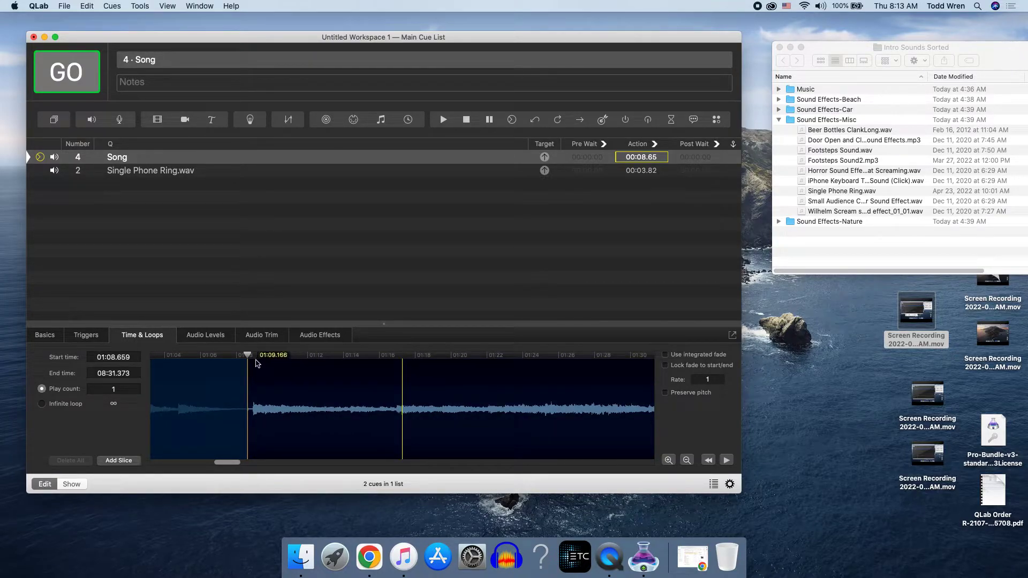
pyautogui.moveTo(248, 355); pyautogui.dragTo(250, 356)
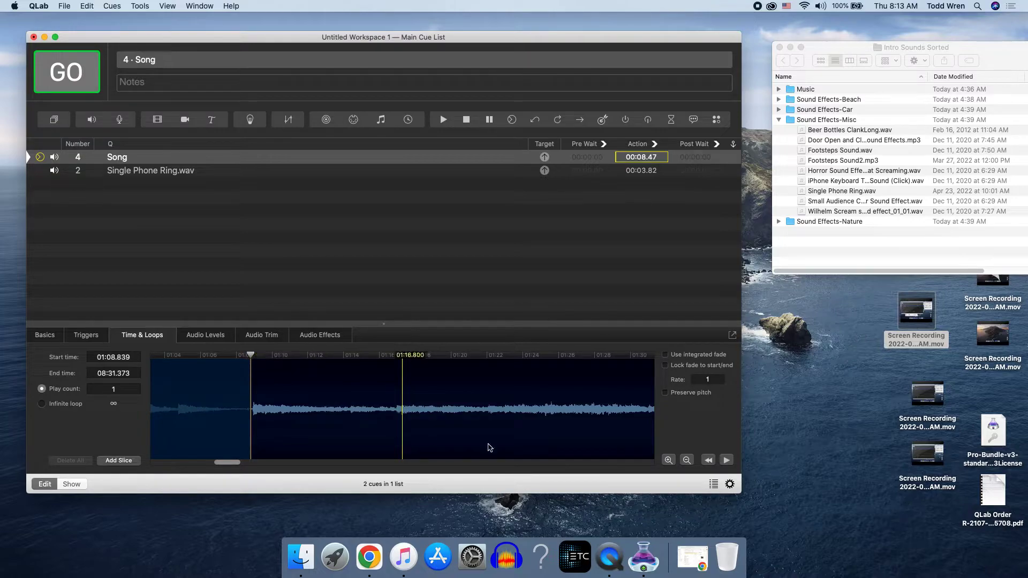
# - Preview the Song cue from the playhead, pause and reset it, and preview it again from its new start time
pyautogui.click(727, 461)
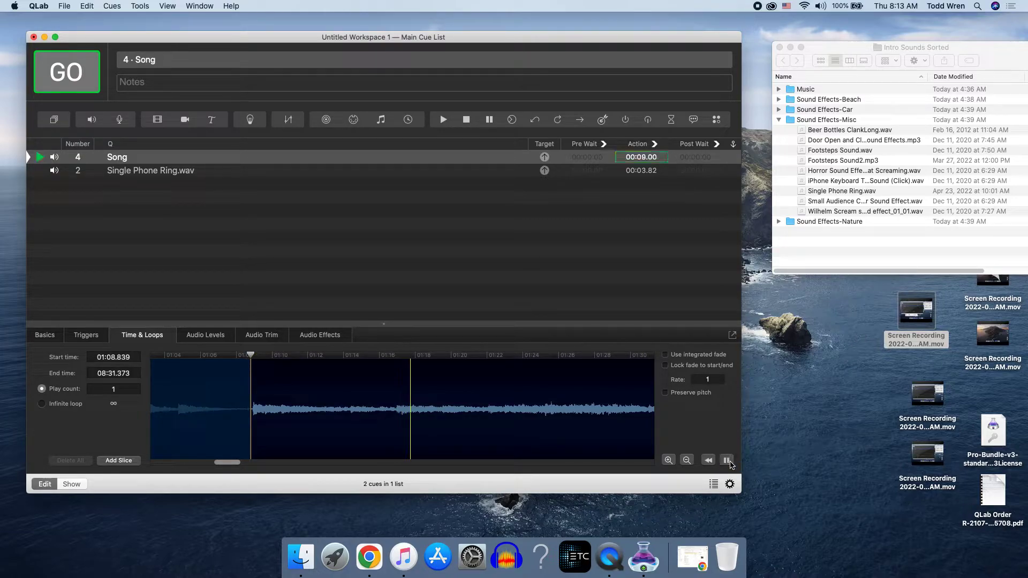
pyautogui.click(725, 461)
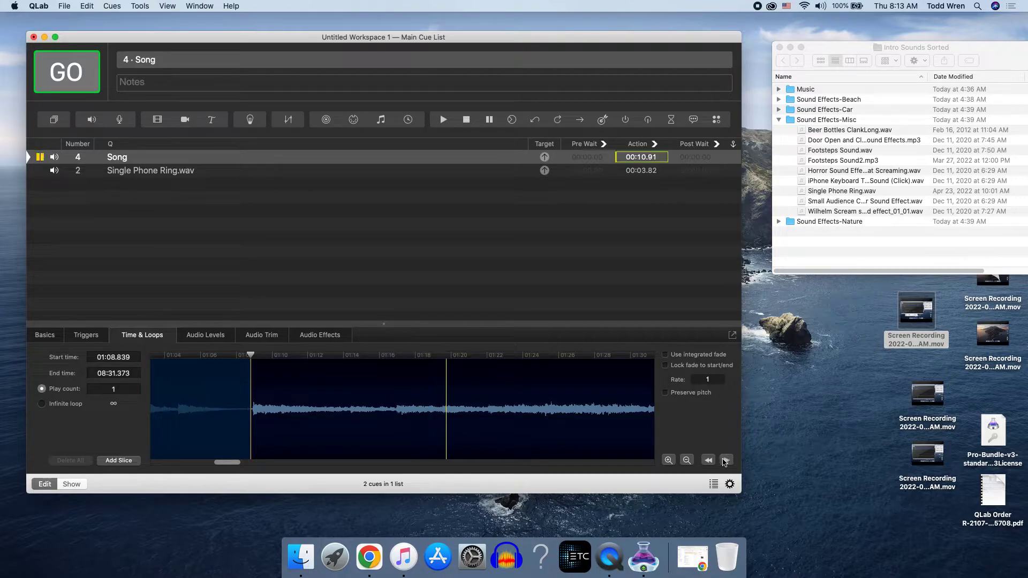
pyautogui.click(714, 463)
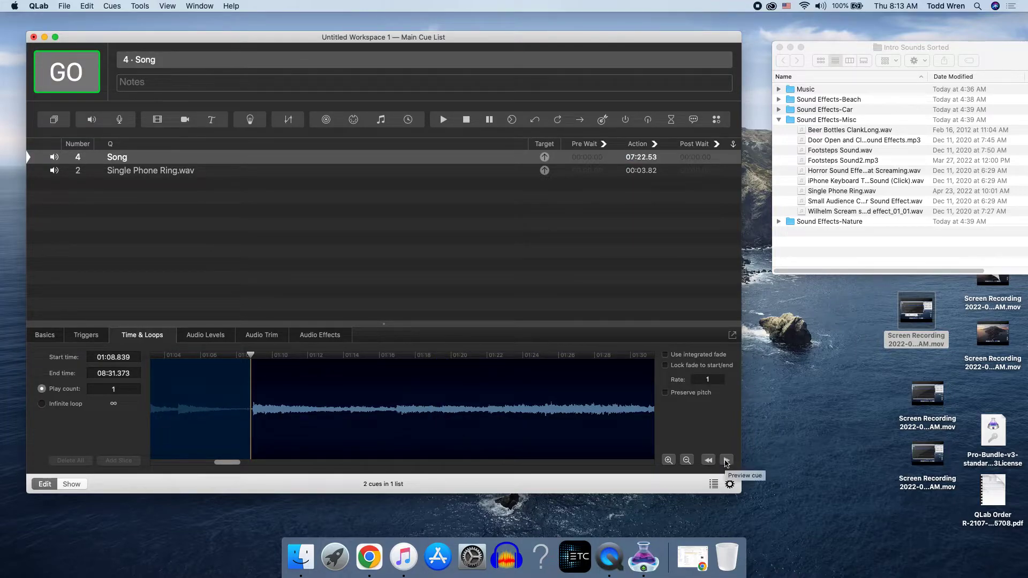
pyautogui.click(726, 461)
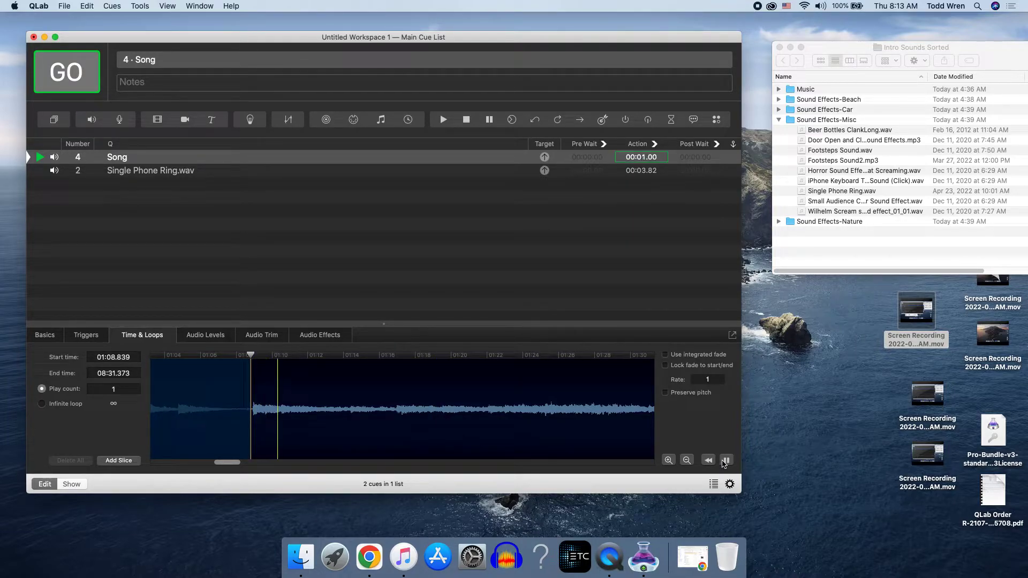
# - Pause and reset the Song cue, preview it again from its start time, and pause the playback
pyautogui.click(727, 461)
pyautogui.click(709, 462)
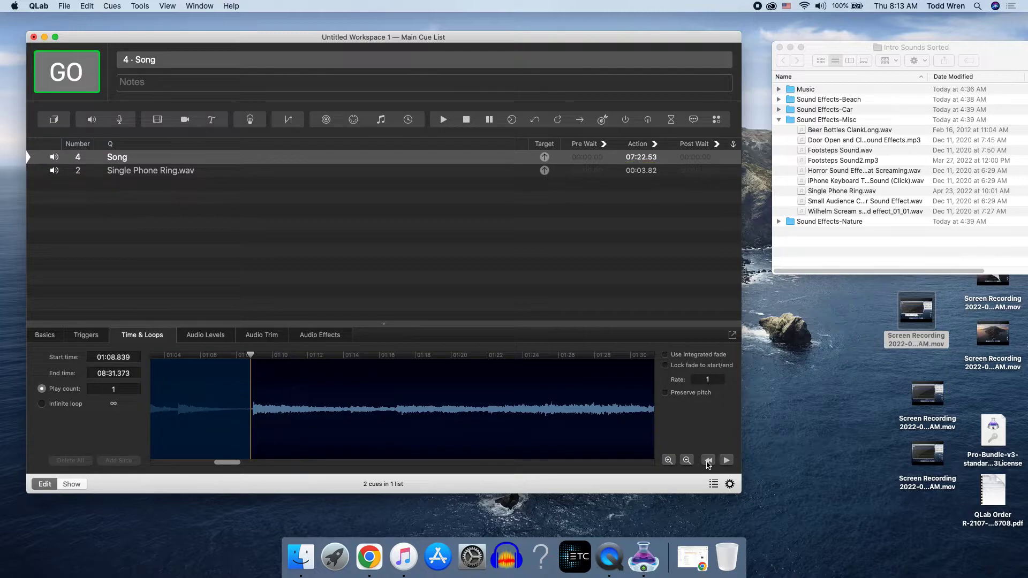
pyautogui.click(726, 461)
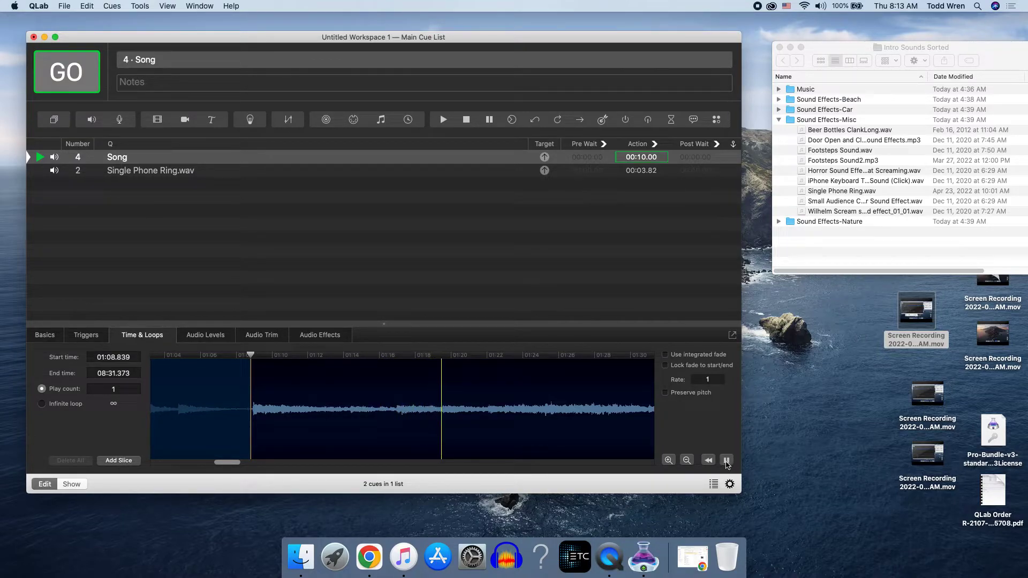
pyautogui.click(726, 460)
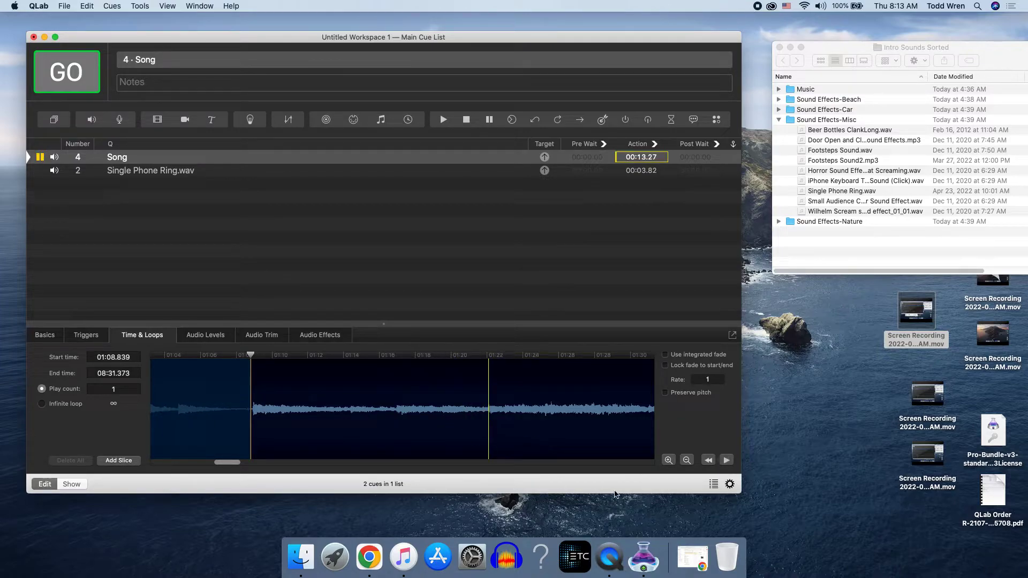
# - Move the Song cue's end marker in to about 01:23.991 on the full waveform
pyautogui.click(686, 460)
pyautogui.click(686, 460)
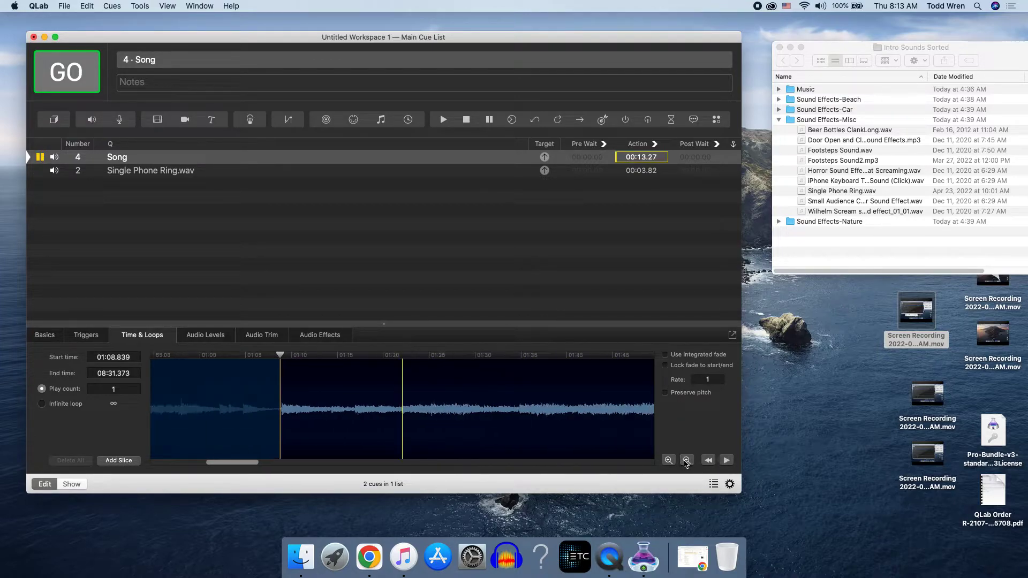
pyautogui.click(686, 460)
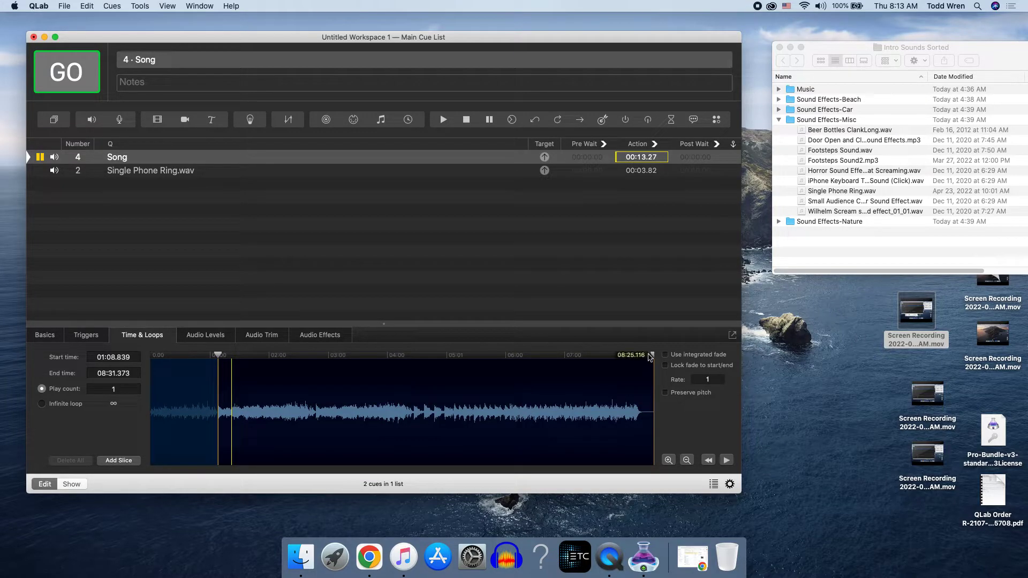
pyautogui.moveTo(653, 351); pyautogui.dragTo(232, 367)
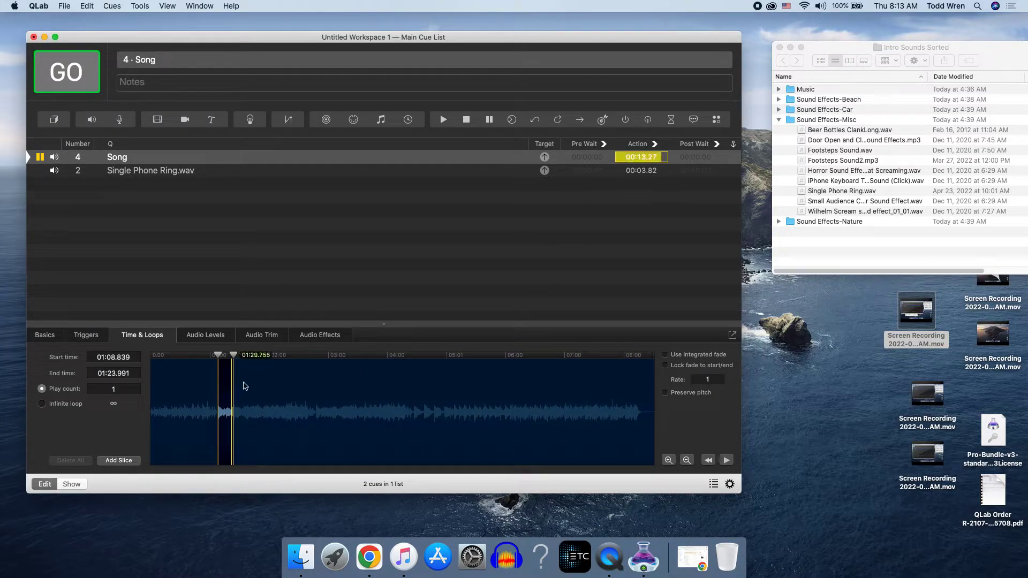
# - Magnify the trimmed section of the Song waveform, reset the cue, preview the section, and pause it
pyautogui.click(668, 460)
pyautogui.click(669, 461)
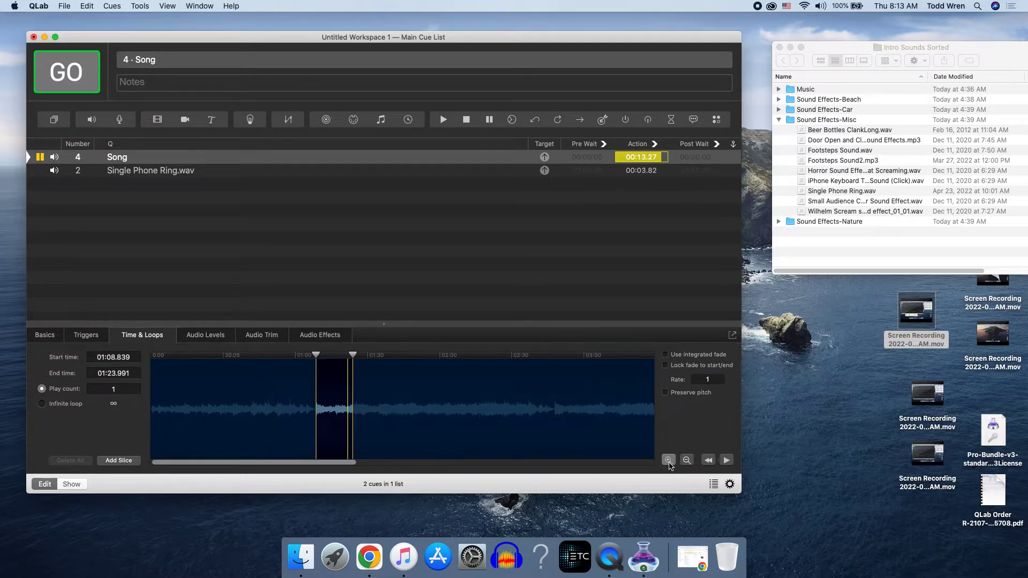
pyautogui.click(669, 460)
pyautogui.click(669, 460)
pyautogui.click(668, 460)
pyautogui.click(668, 460)
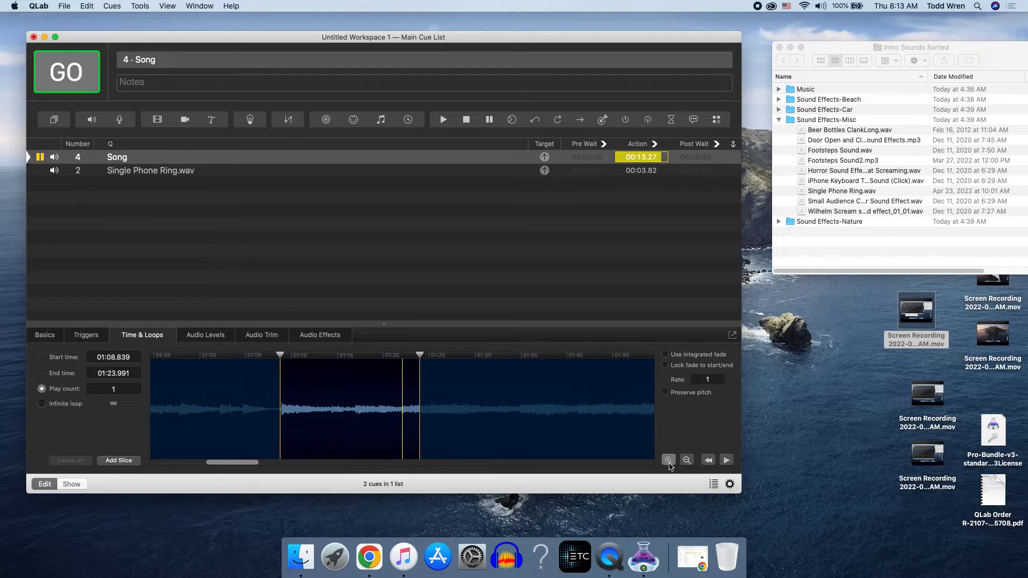
pyautogui.click(668, 461)
pyautogui.click(668, 460)
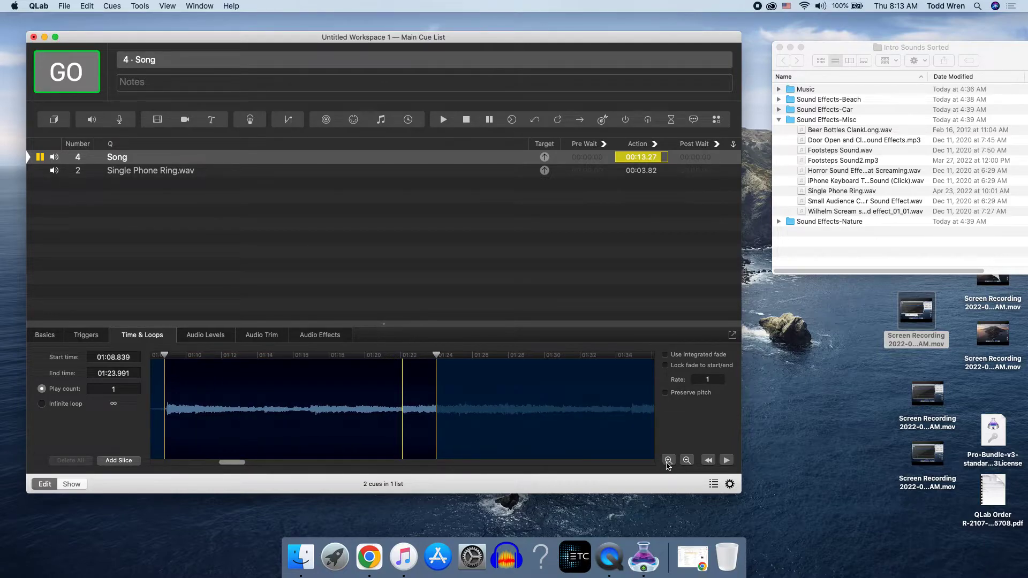
pyautogui.click(709, 461)
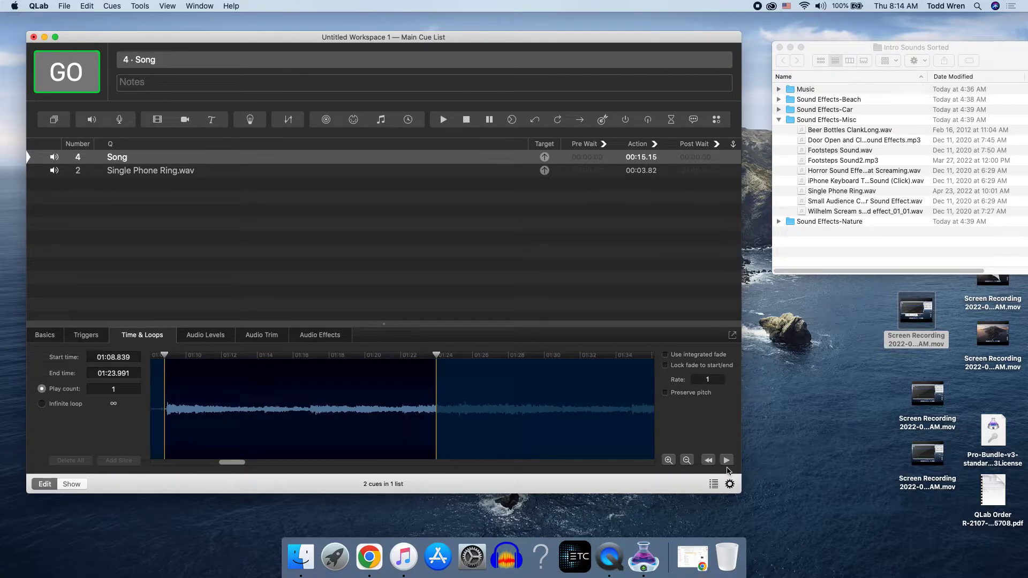
pyautogui.click(726, 460)
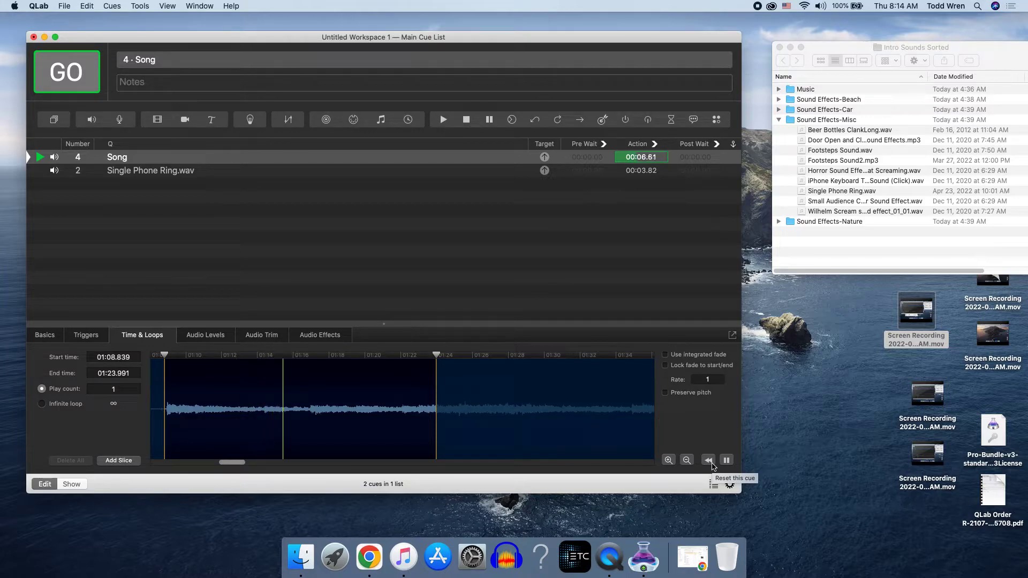
pyautogui.click(726, 461)
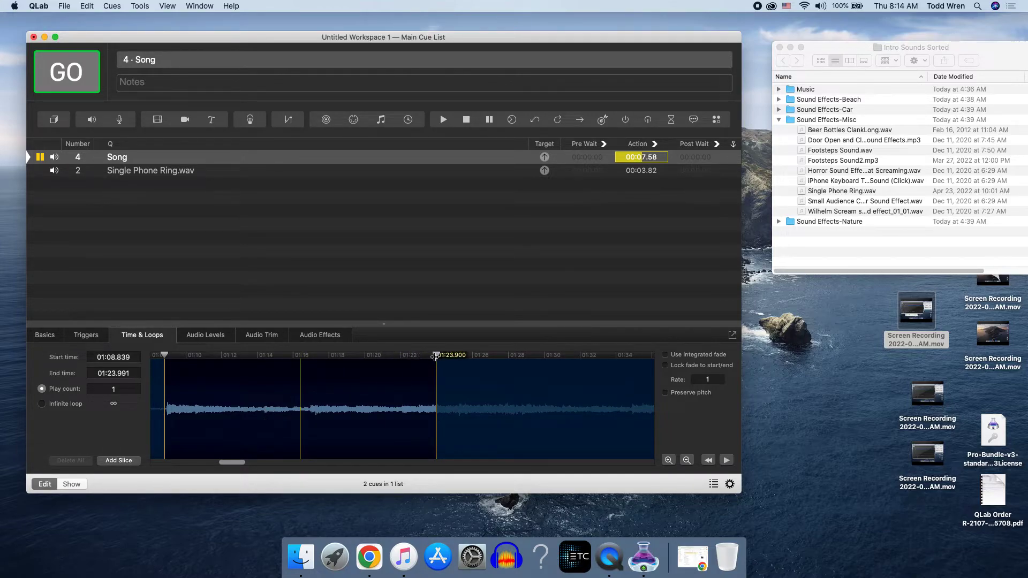
# - Pull the Song cue's end marker in to about 01:14.395, reset the cue, and preview the shortened section
pyautogui.moveTo(436, 355); pyautogui.dragTo(266, 374)
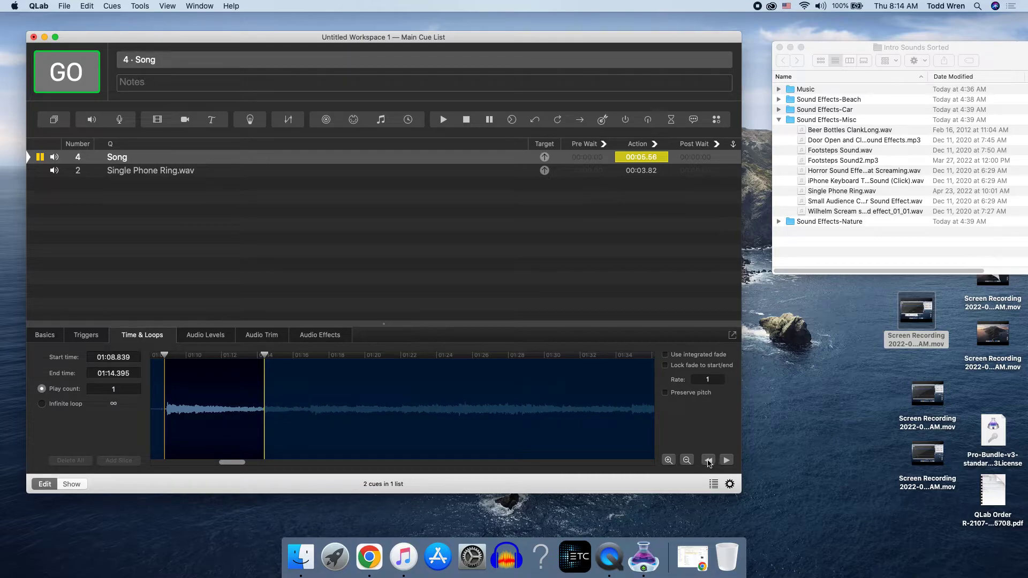
pyautogui.click(709, 461)
pyautogui.click(726, 460)
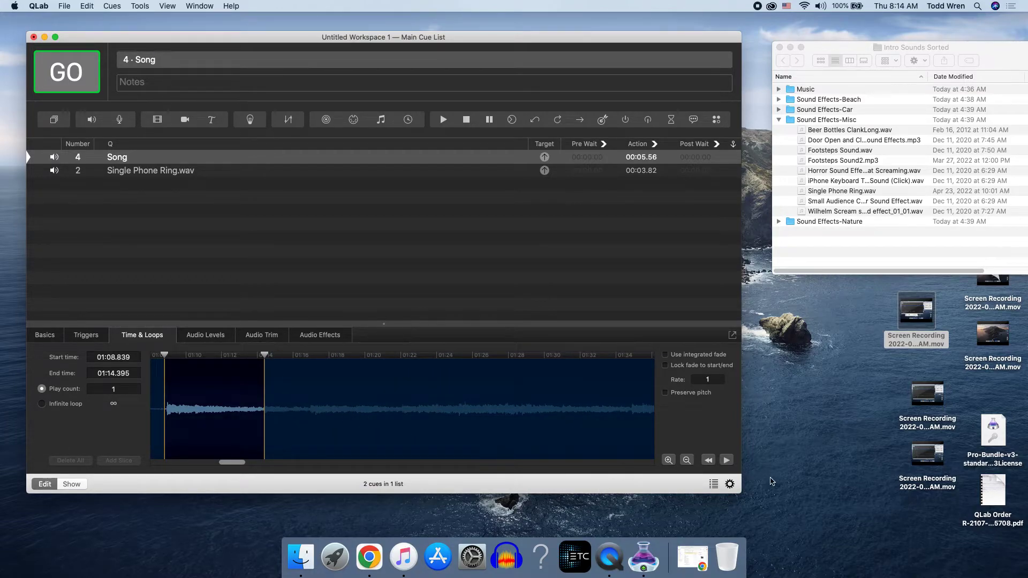
pyautogui.click(726, 461)
# - Set the Song cue's play count to 2 and preview the repeated section
pyautogui.click(118, 393)
pyautogui.click(726, 461)
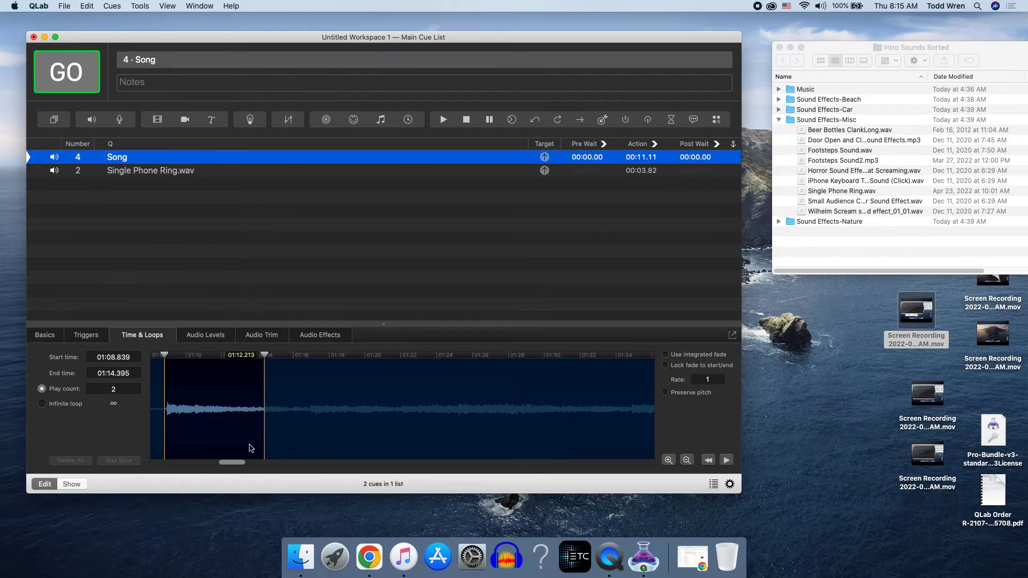
pyautogui.click(728, 461)
# - Lower the Single Phone Ring.wav cue's master level to -9.7, play it, lower the level to -17.0, and play it again
pyautogui.click(150, 171)
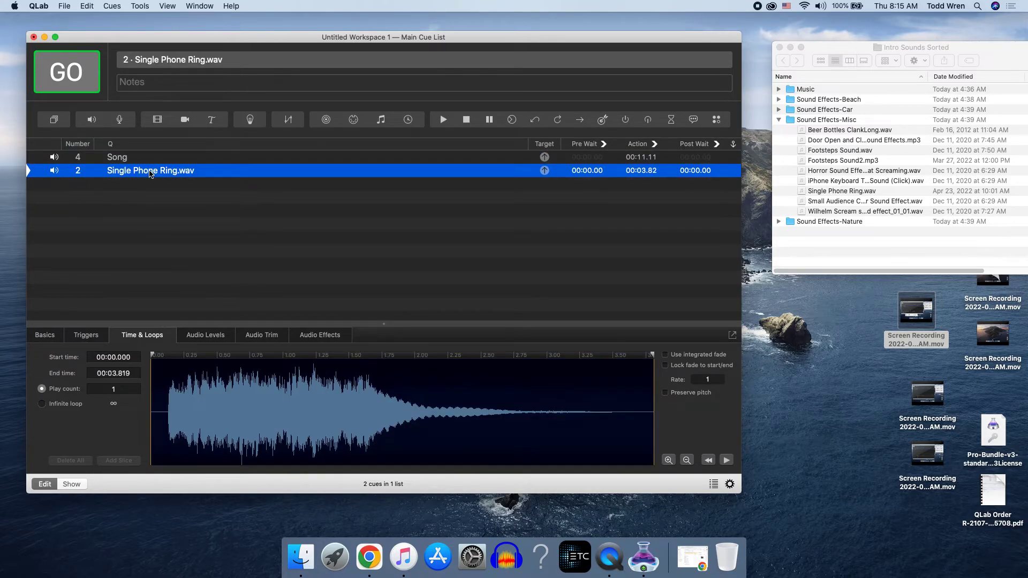
pyautogui.click(208, 336)
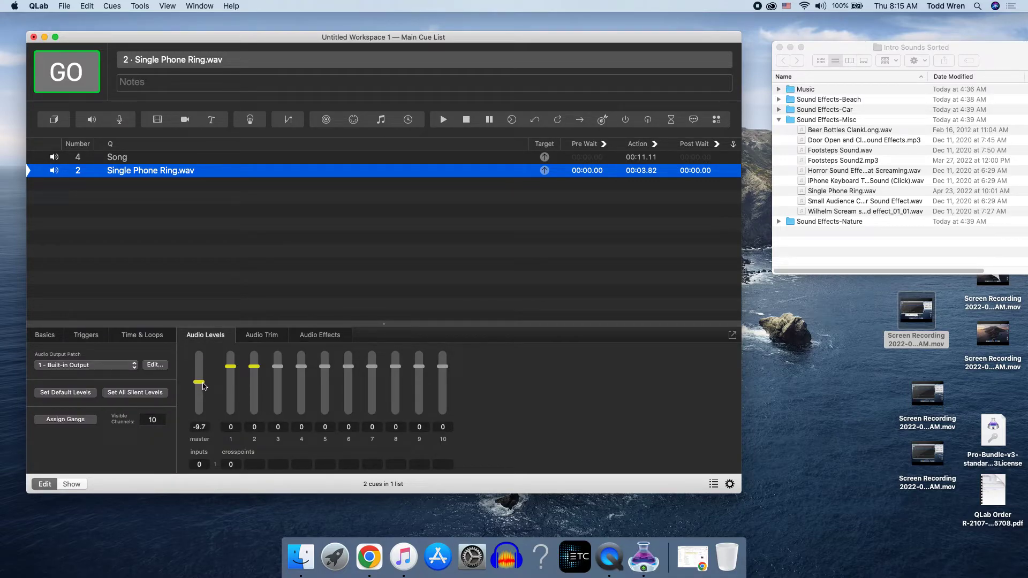
pyautogui.click(88, 79)
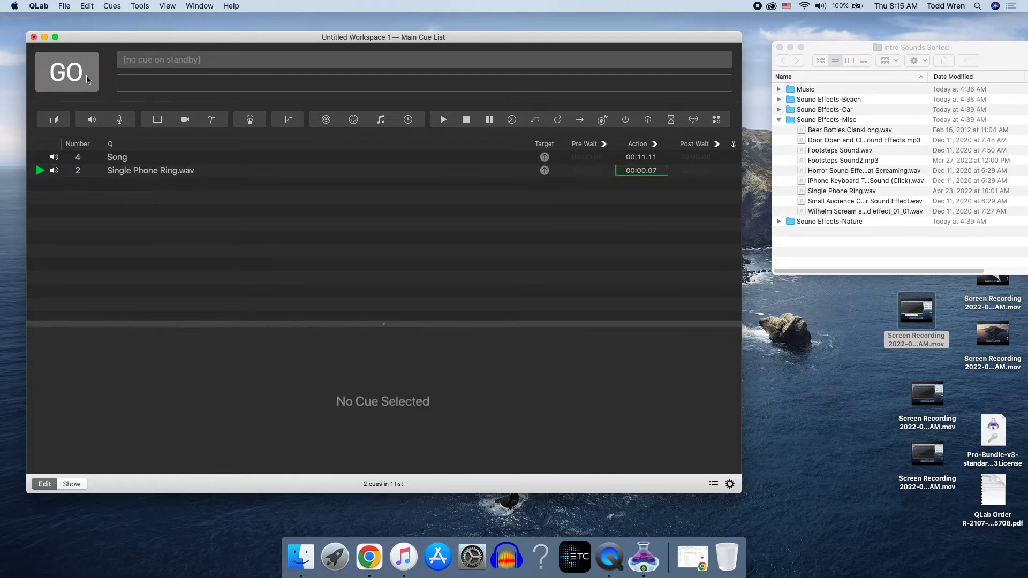
pyautogui.click(114, 172)
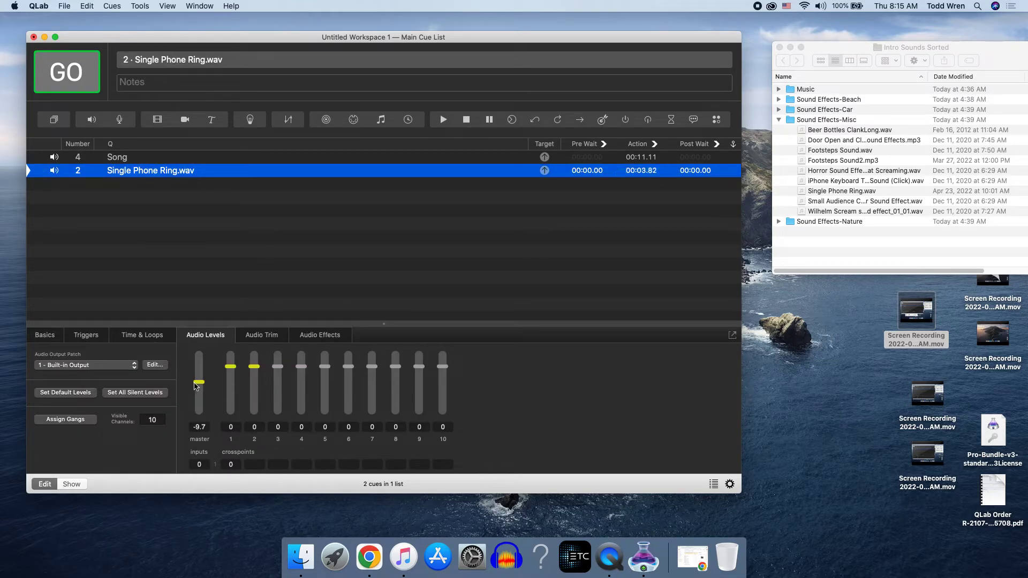
pyautogui.click(52, 67)
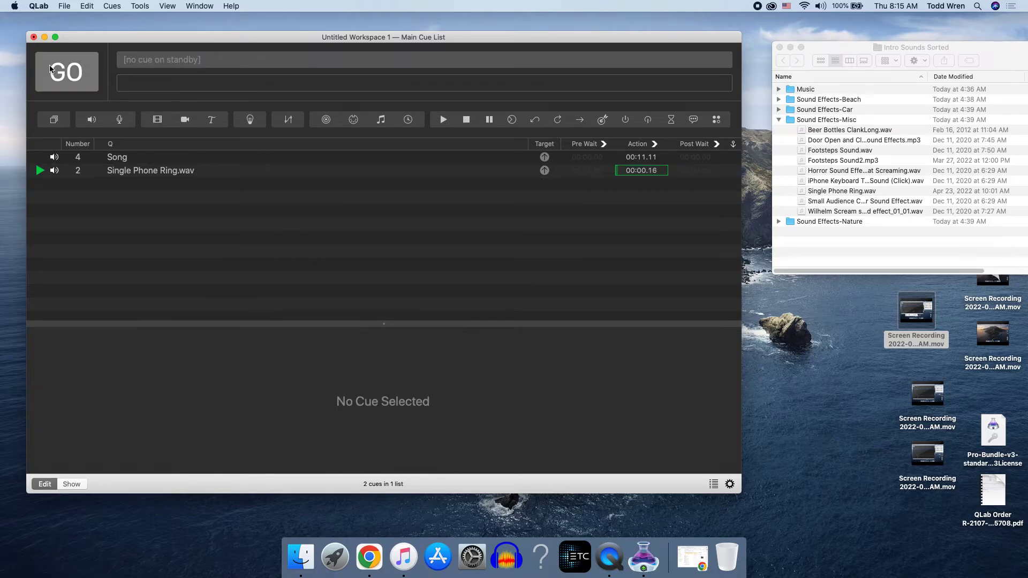
# - Set the Single Phone Ring.wav cue's play count to 6 and preview the repeated ring
pyautogui.click(143, 175)
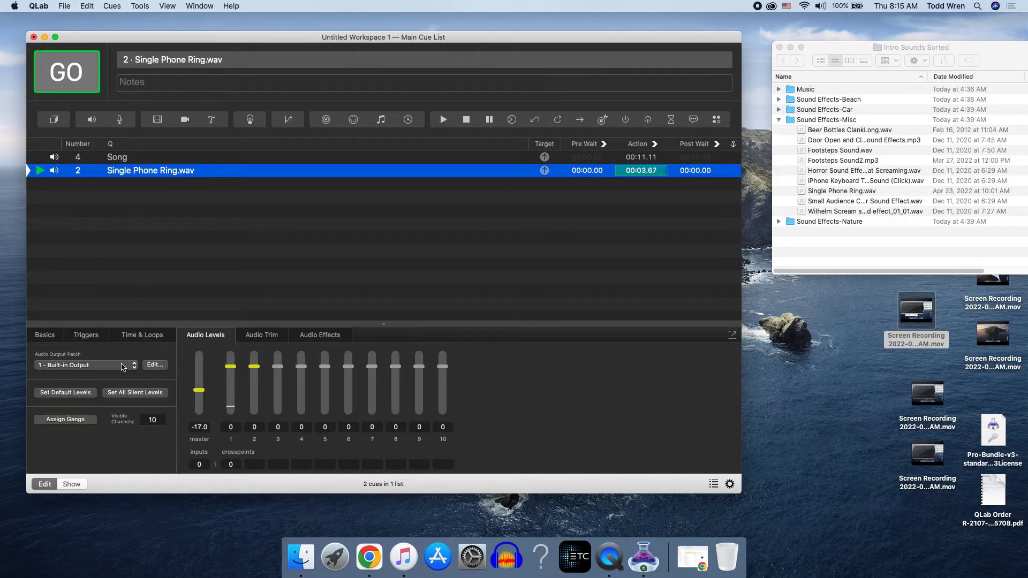
pyautogui.click(144, 335)
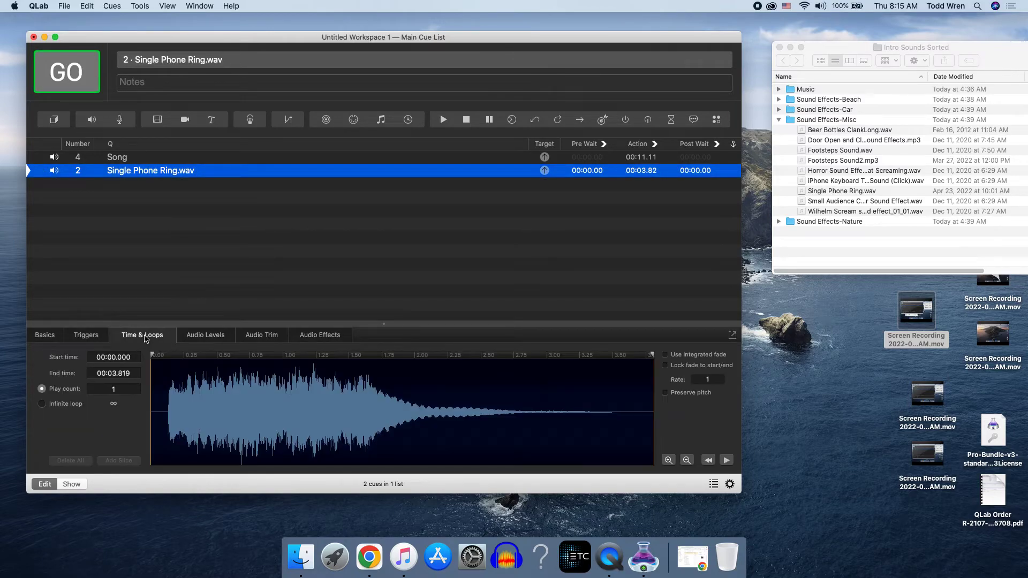
pyautogui.click(116, 391)
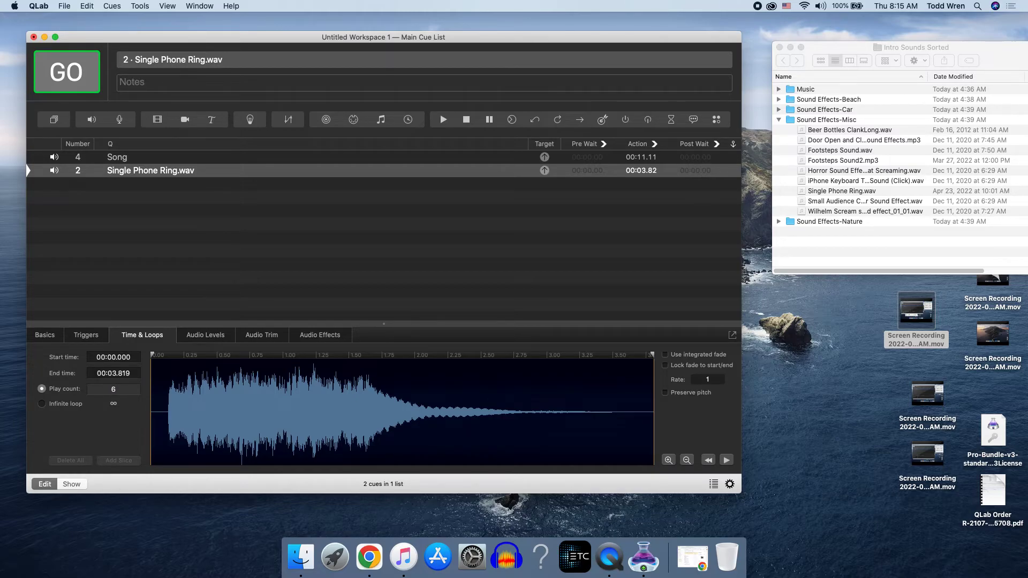
pyautogui.write('6')
pyautogui.press('Return')
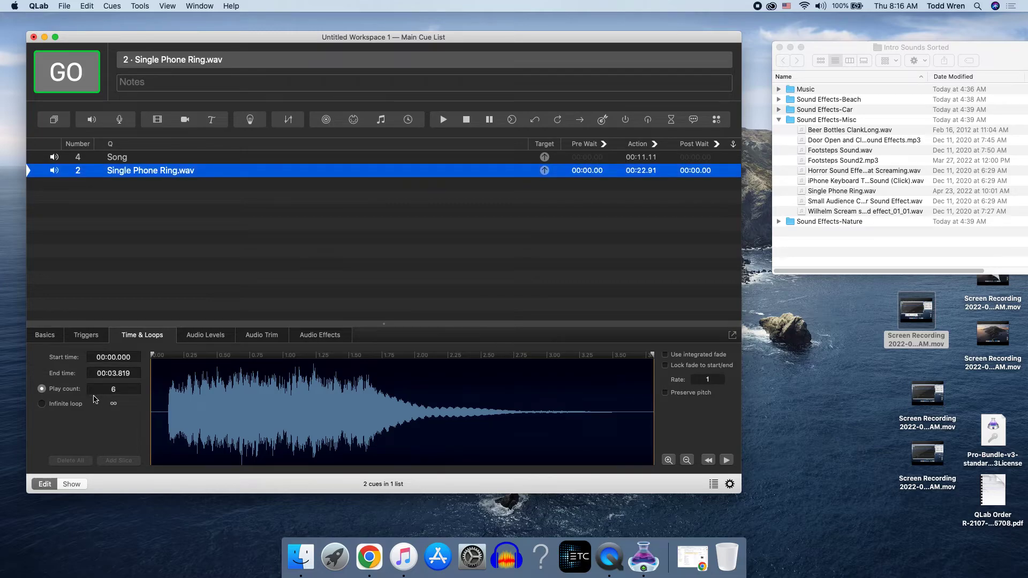
pyautogui.click(726, 460)
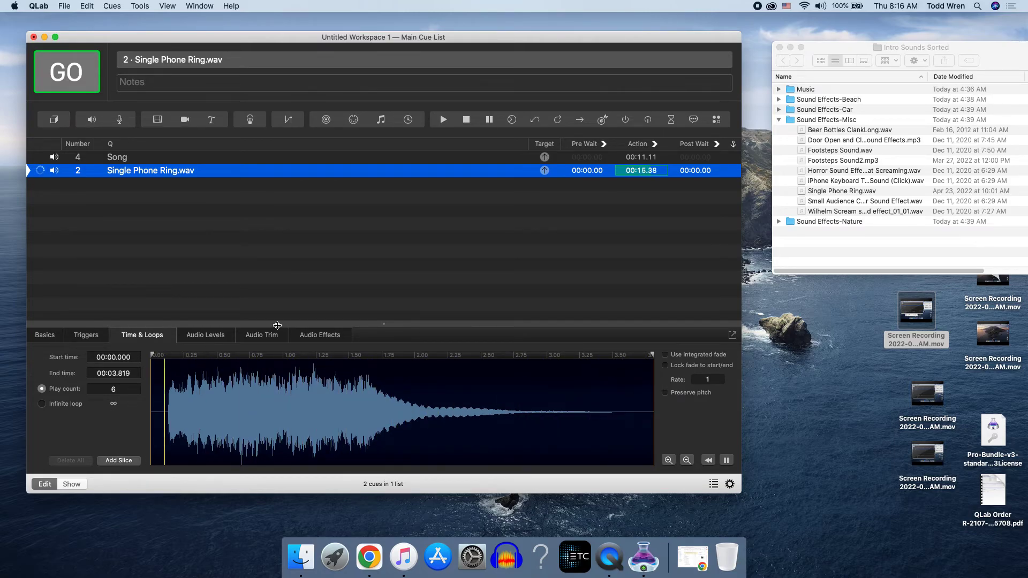
# - Stop the phone ring playback, check the cue's audio levels, and return to its time and loop settings
pyautogui.press('Escape')
pyautogui.click(199, 336)
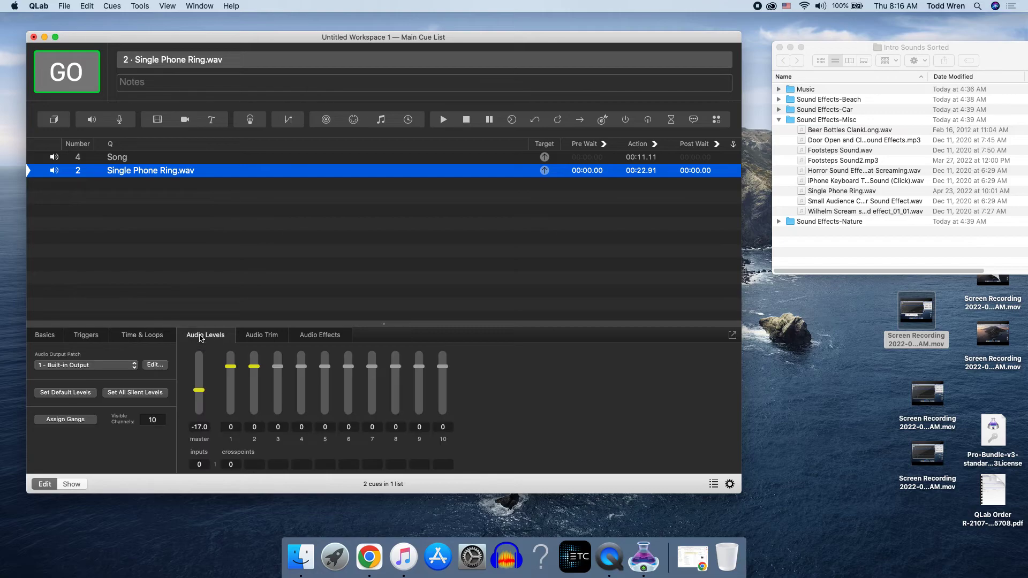
pyautogui.click(130, 338)
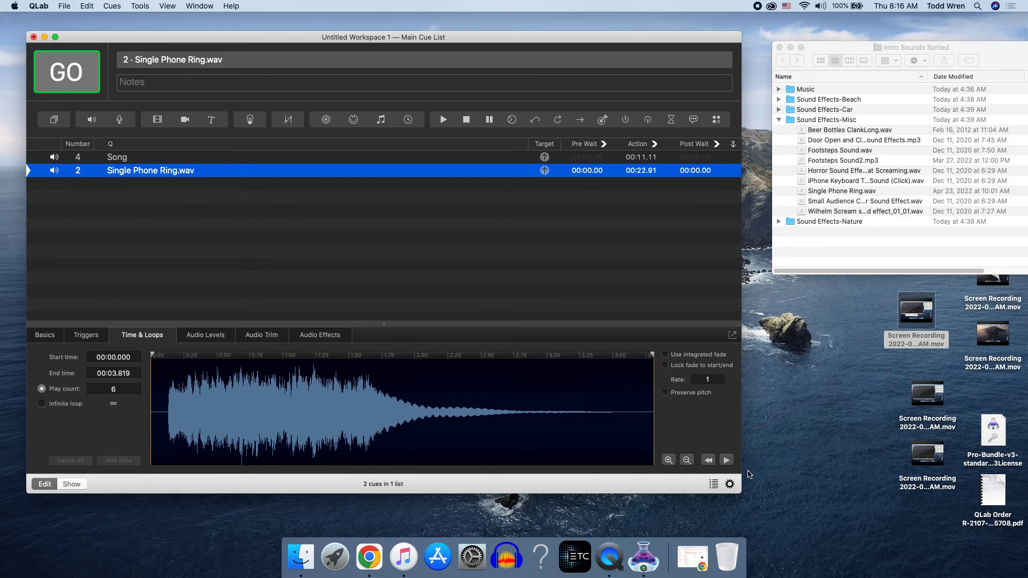
# - Switch to QuickTime Player and bring up the screen recording controls
pyautogui.click(616, 566)
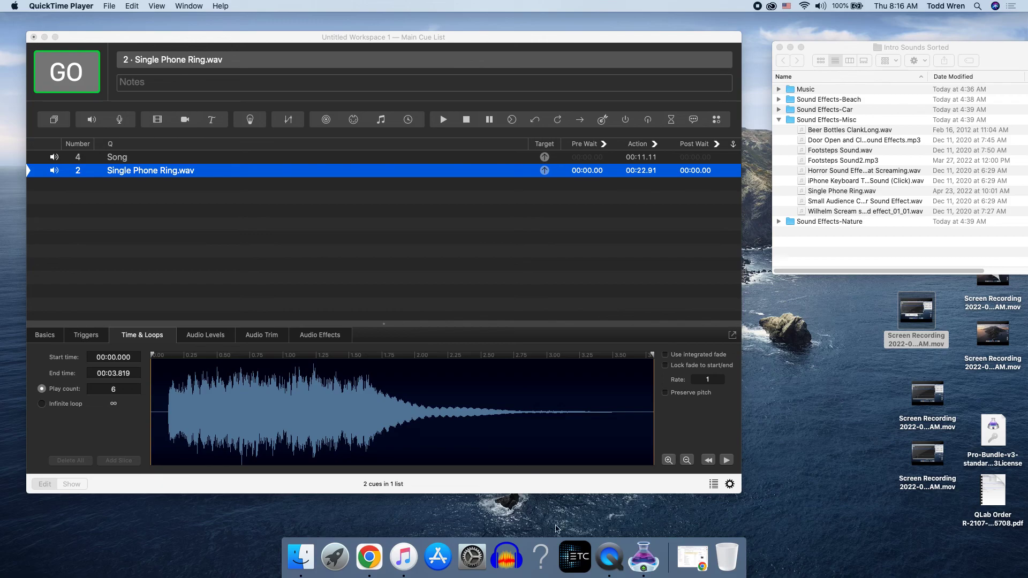
pyautogui.click(112, 7)
pyautogui.click(148, 39)
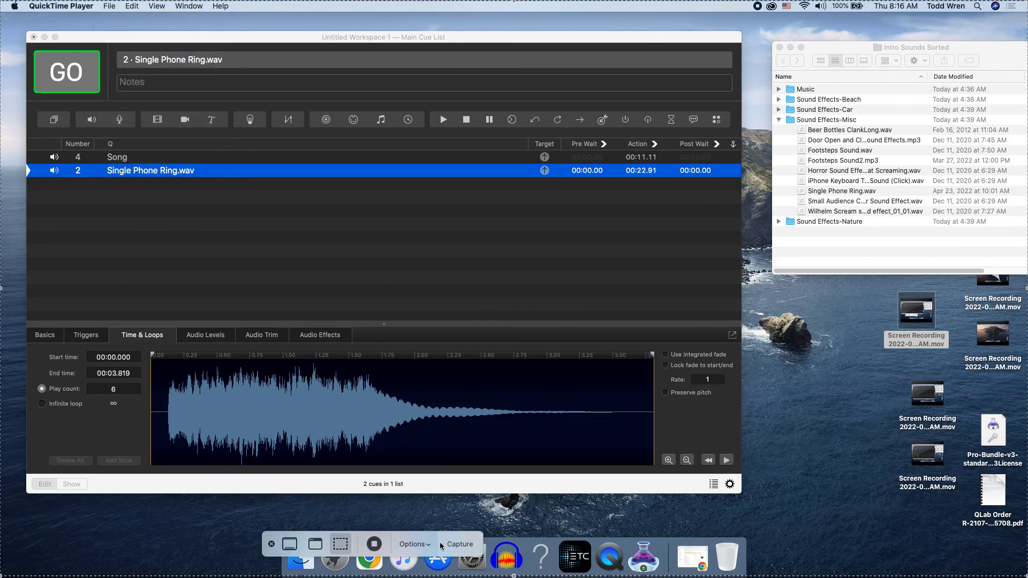